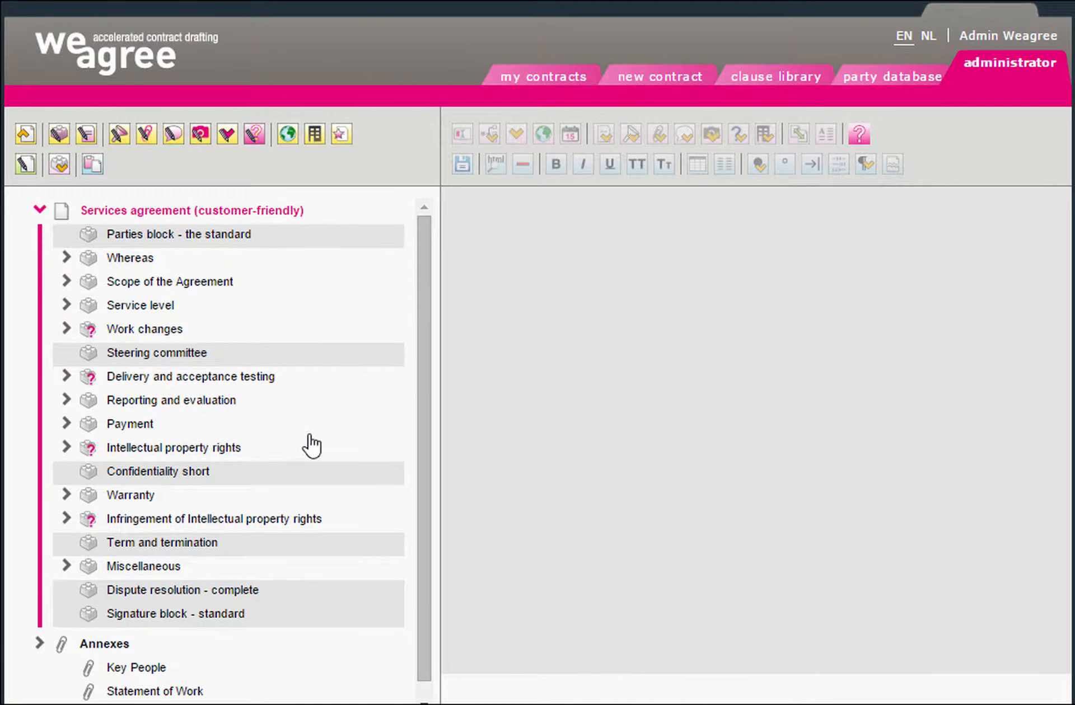
Focus on the global Confidentiality short block and view its Definition confidential information subclause
{"action": "left_click", "coordinate": [196, 475]}
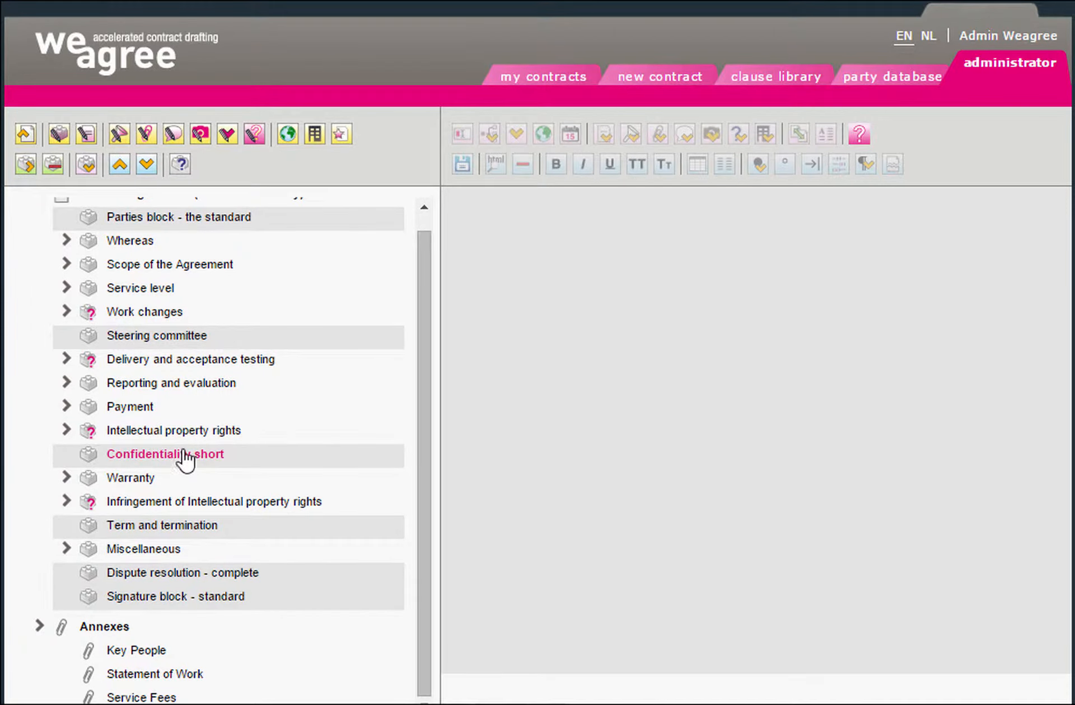
{"action": "left_click", "coordinate": [27, 165]}
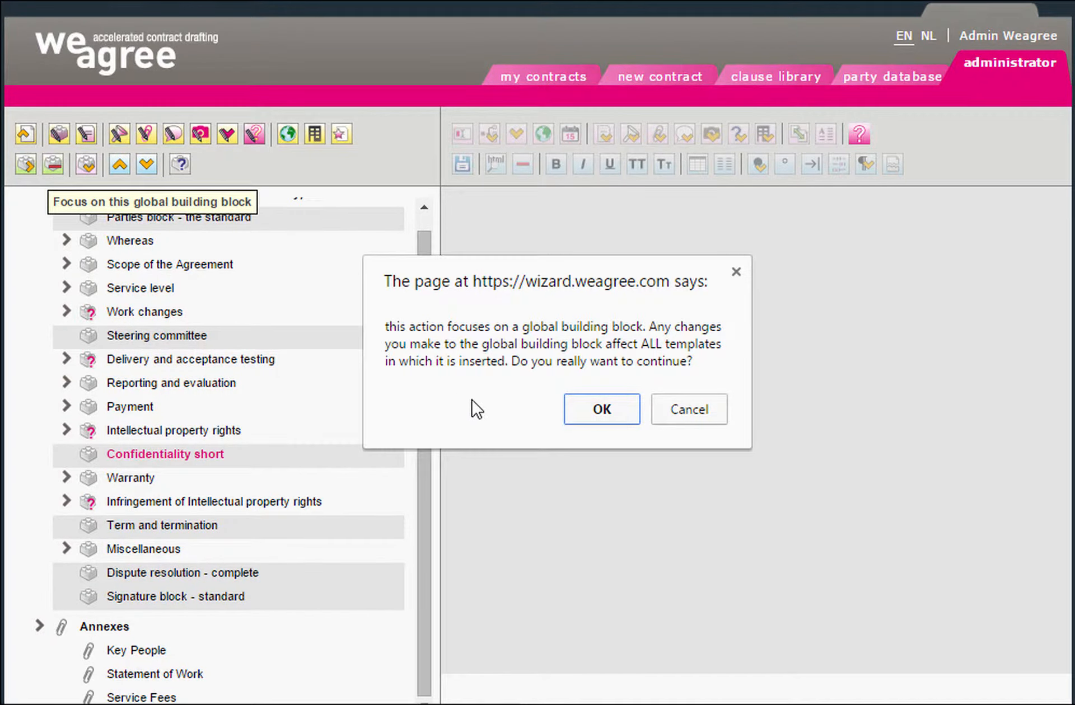
{"action": "left_click", "coordinate": [580, 417]}
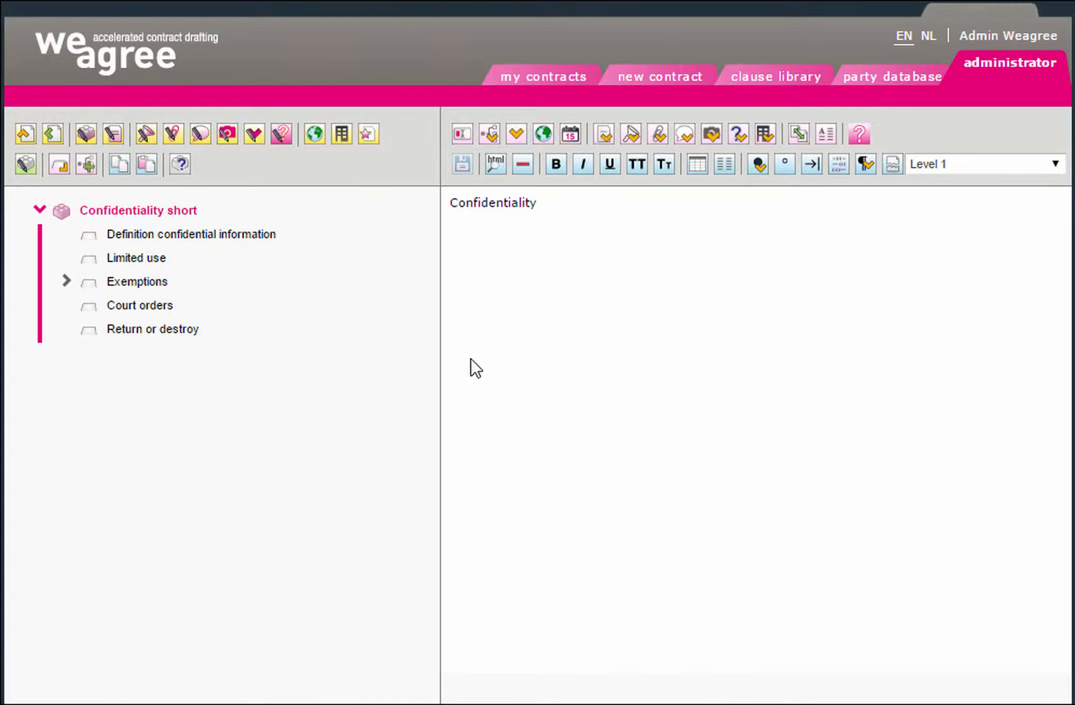
{"action": "left_click", "coordinate": [264, 239]}
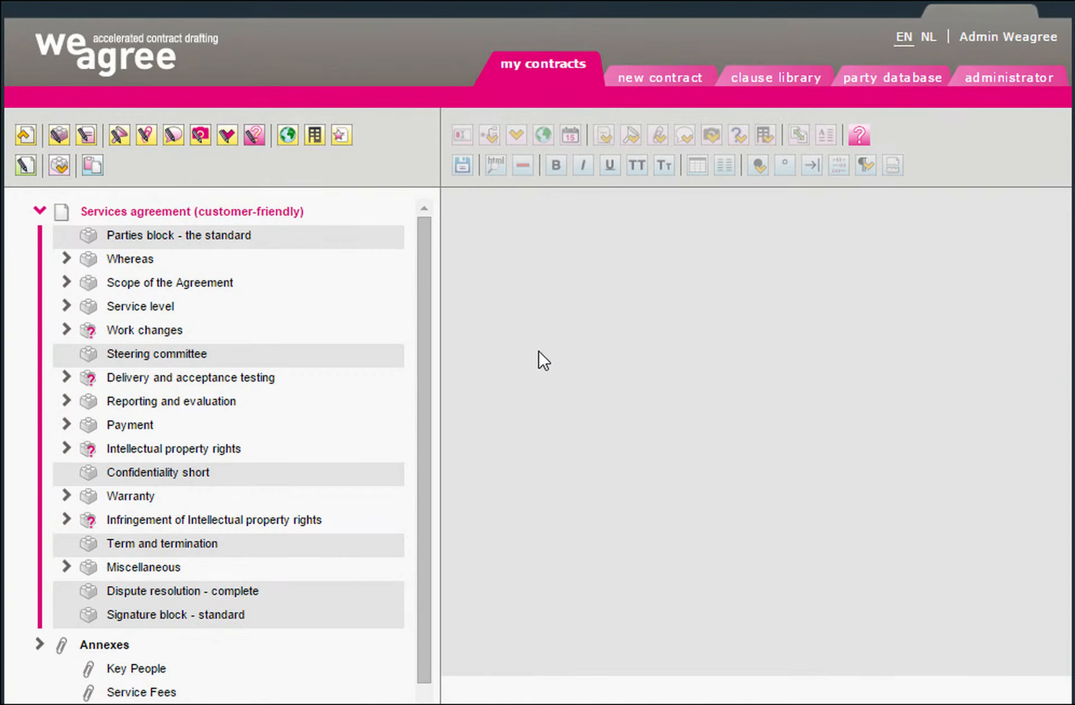
Add definition 'Intellectual Property Rights_Simple' for the defined term Intellectual Property Rights
{"action": "left_click", "coordinate": [118, 136]}
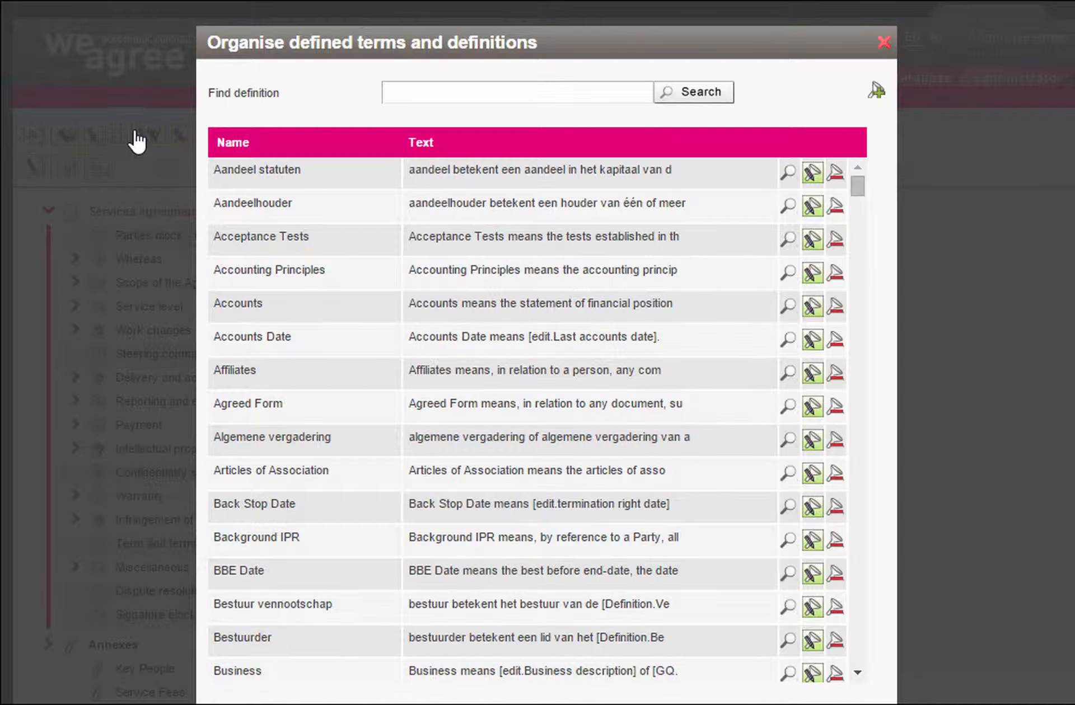
{"action": "left_click", "coordinate": [876, 93]}
{"action": "type", "text": "Intellect"}
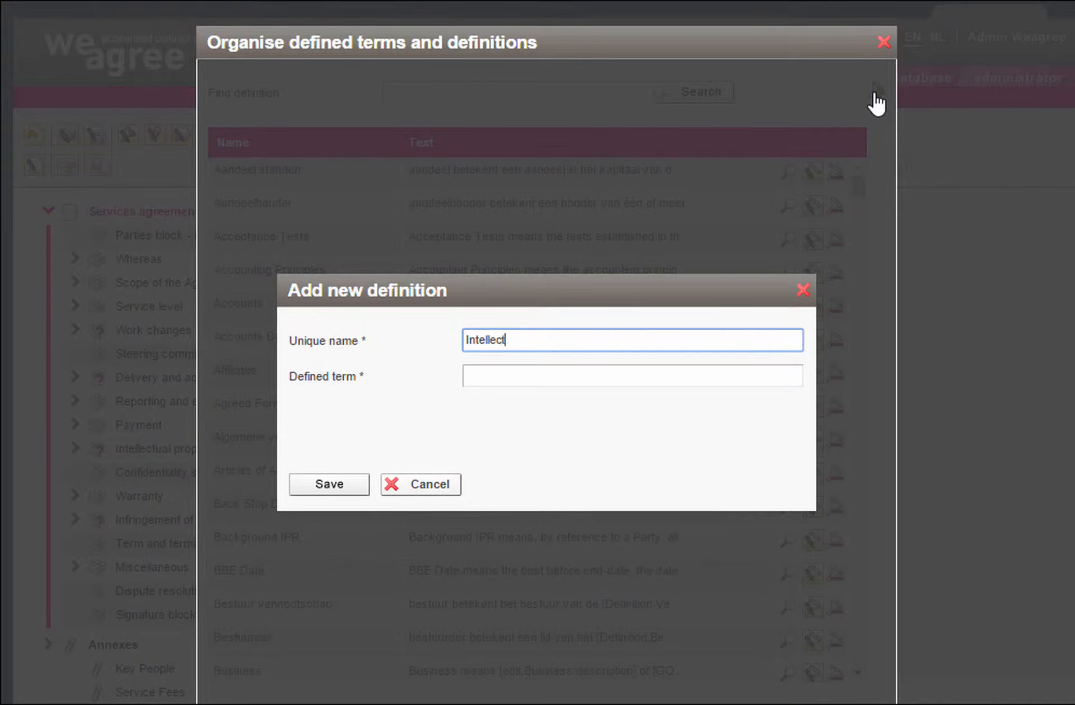
{"action": "type", "text": "ual Property Rights_Simple"}
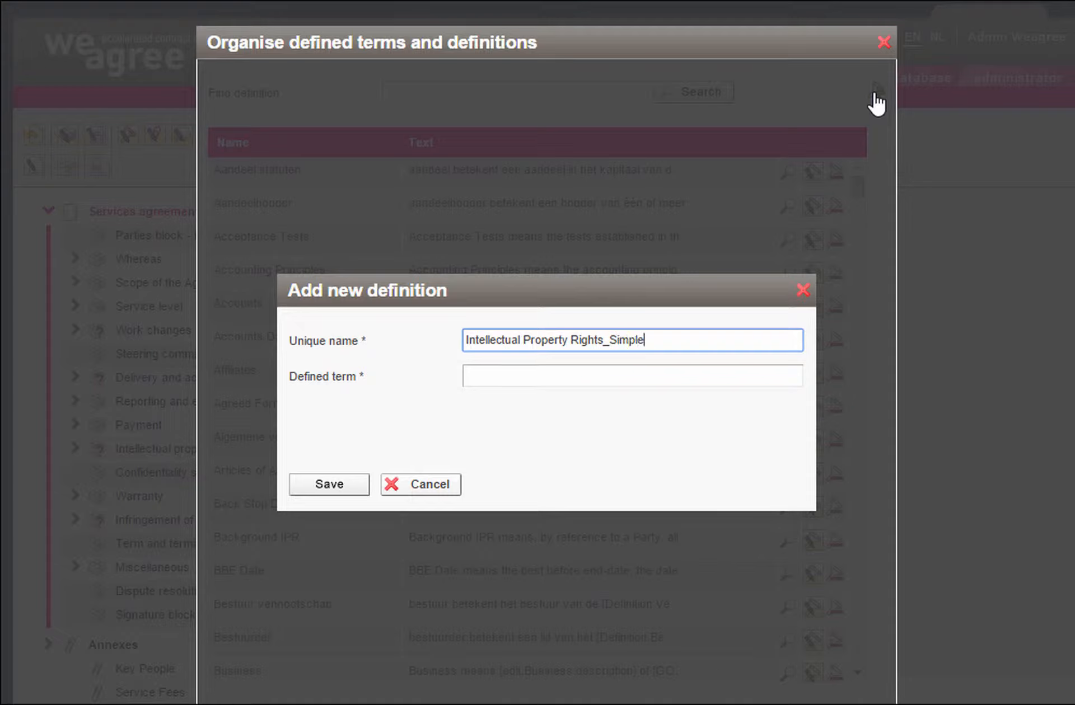
{"action": "left_click", "coordinate": [553, 377]}
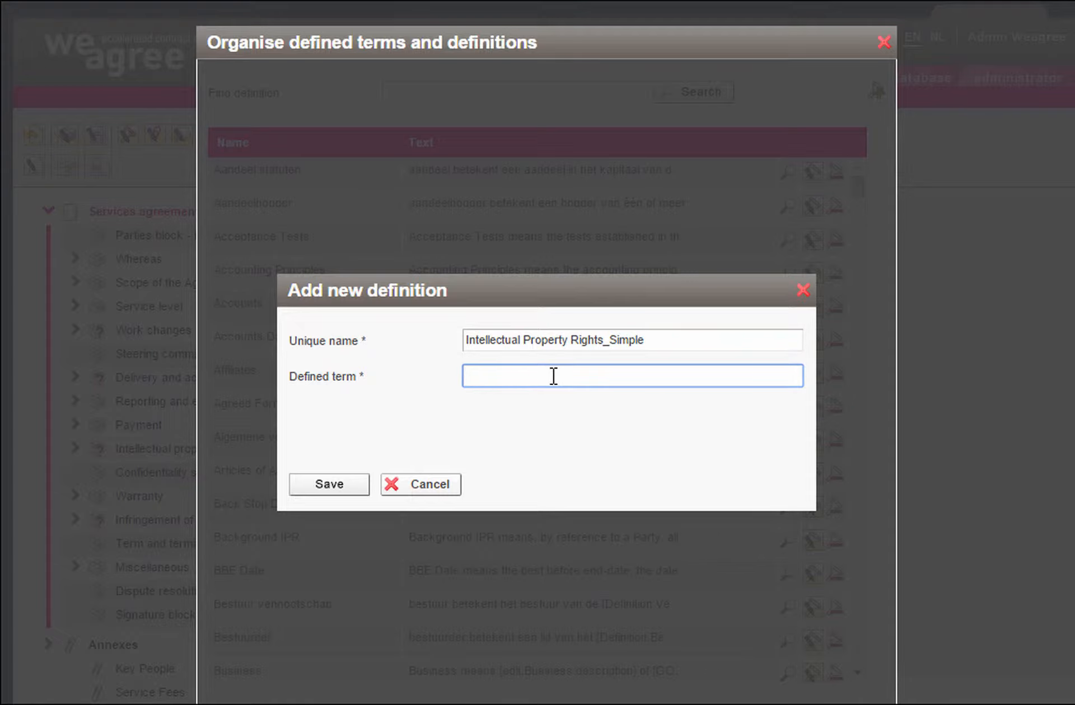
{"action": "type", "text": "Intellectual Property Rights"}
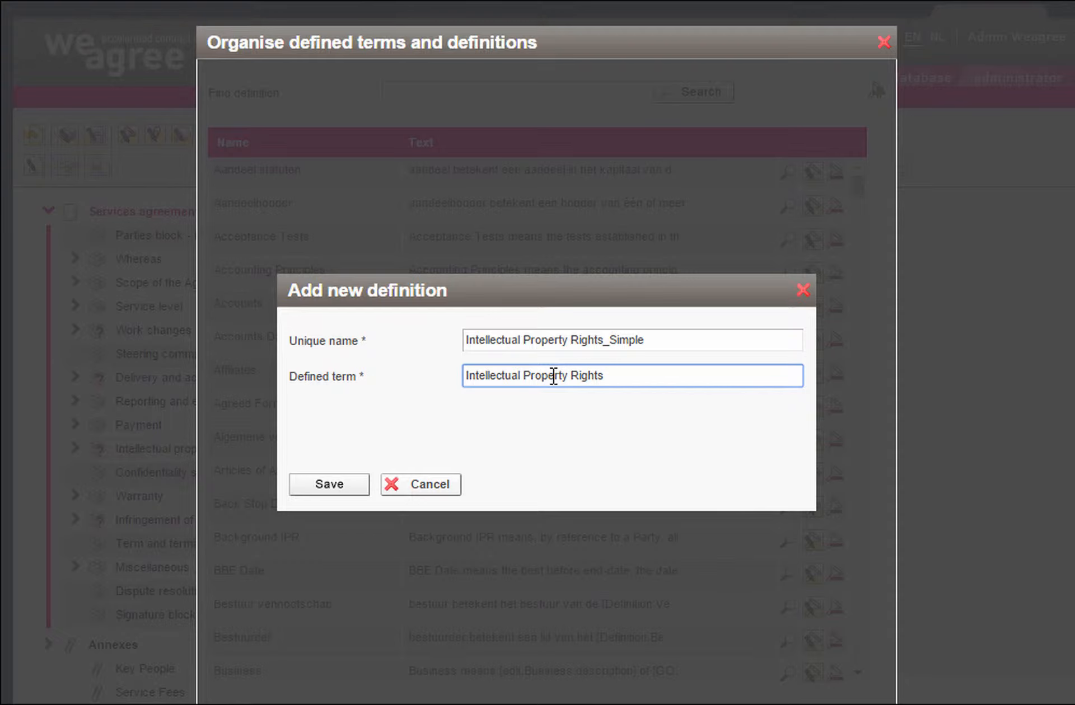
{"action": "left_click", "coordinate": [349, 492]}
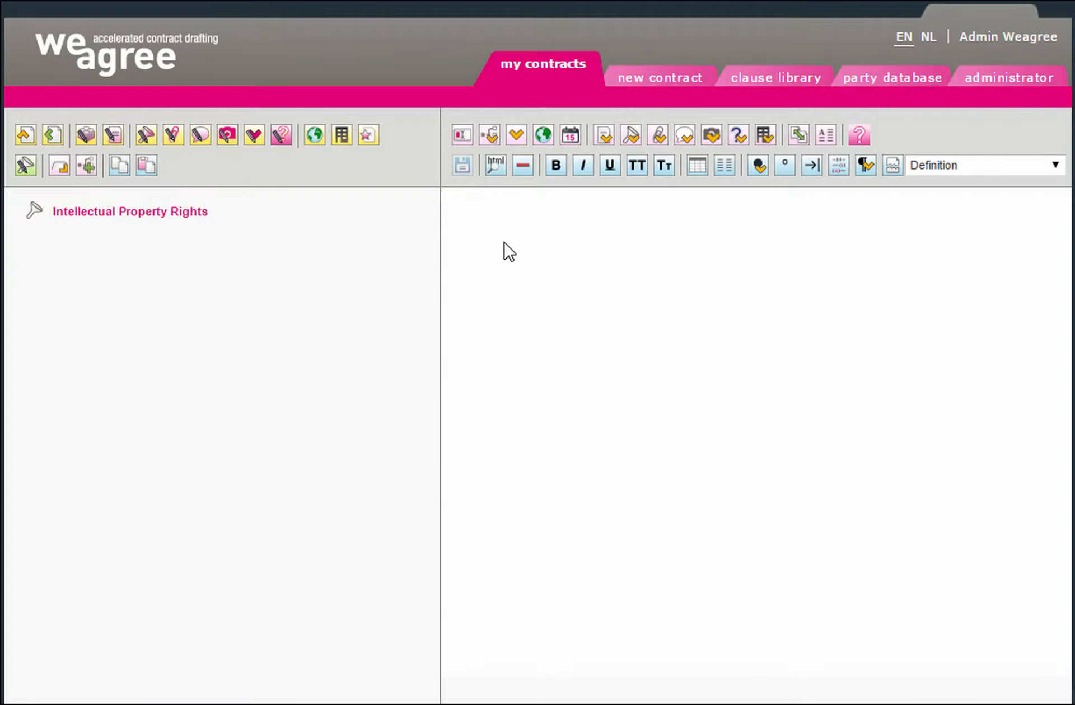
Paste the Intellectual Property Rights definition paragraph into the empty definition and save
{"action": "left_click", "coordinate": [515, 203]}
{"action": "type", "text": "Intellectual Property Rights means any patents, trademarks, trade names, domain names, copyrights (including software), know how (including trade secrets), database rights and all other forms of protection of a similar nature, licences to such rights."}
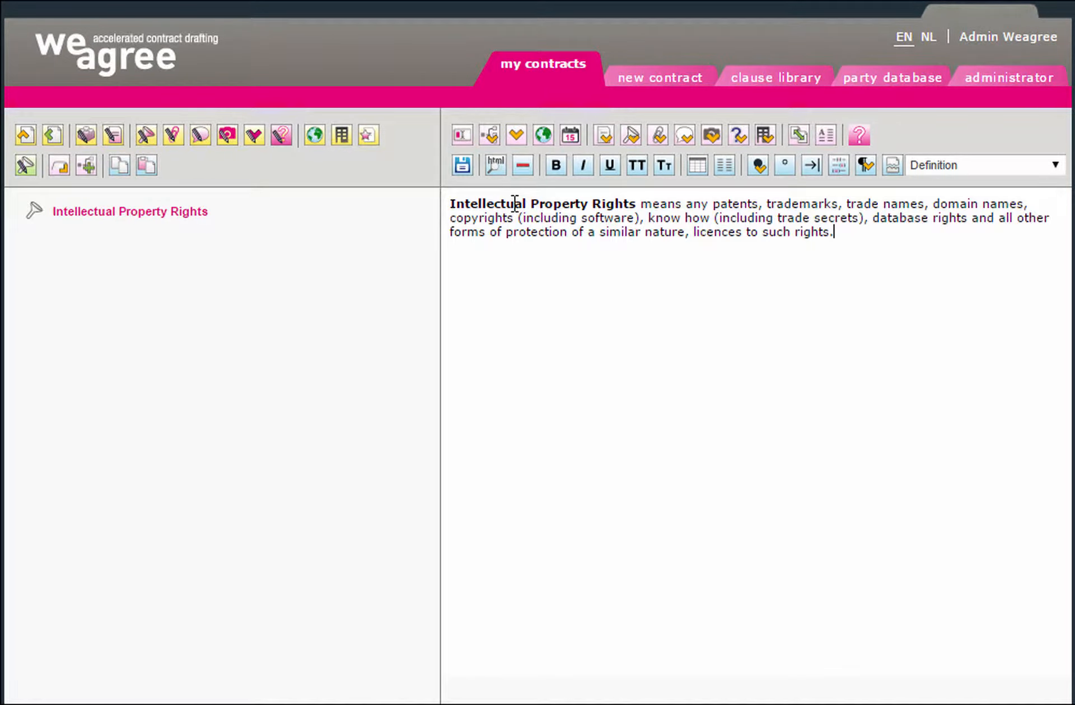
{"action": "left_click", "coordinate": [461, 167]}
Remove 'database rights' from Intellectual Property Rights_Simple, save, and reopen the definitions list
{"action": "left_click", "coordinate": [145, 136]}
{"action": "type", "text": "Intellectual Property Rights"}
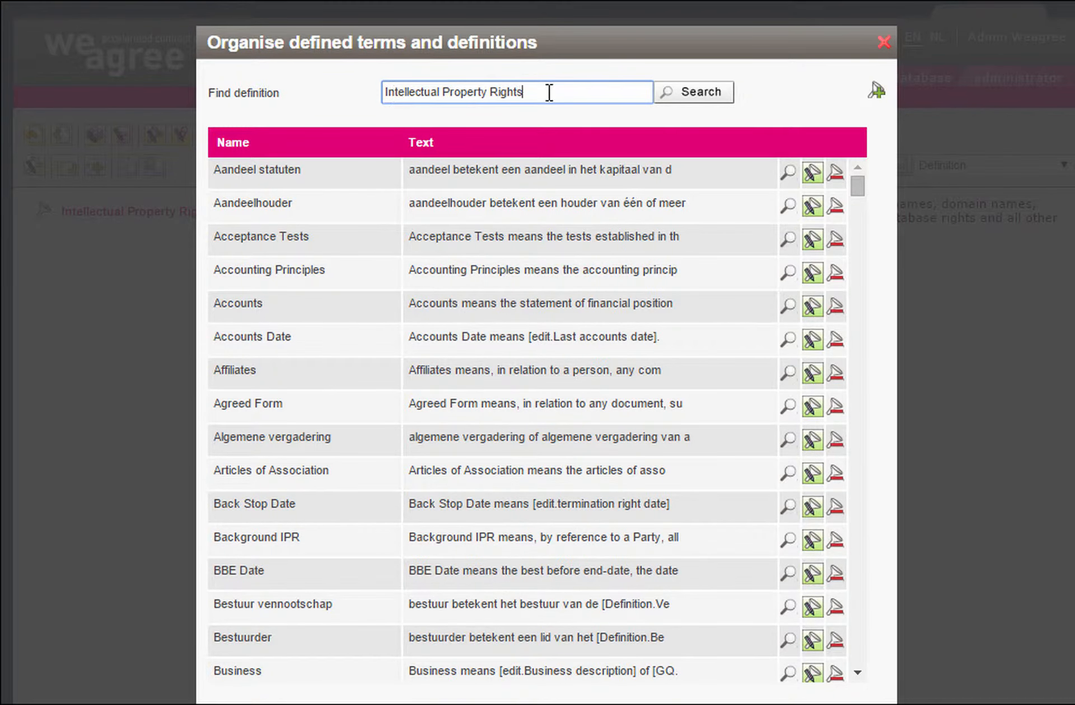
{"action": "left_click", "coordinate": [676, 94]}
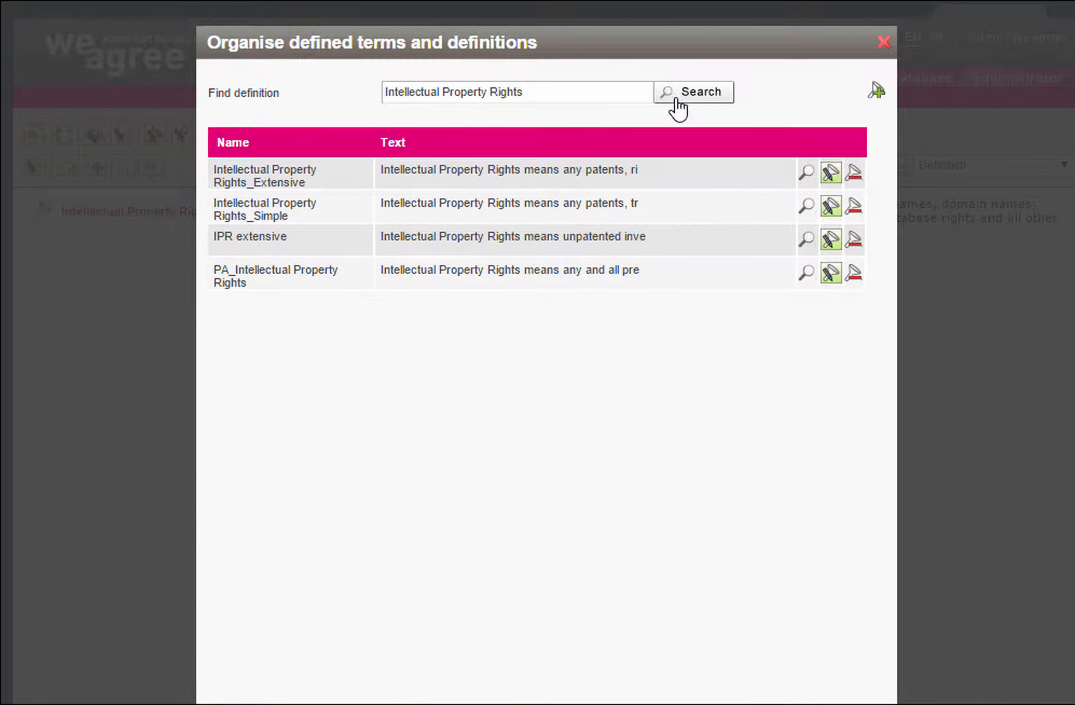
{"action": "left_click", "coordinate": [831, 209]}
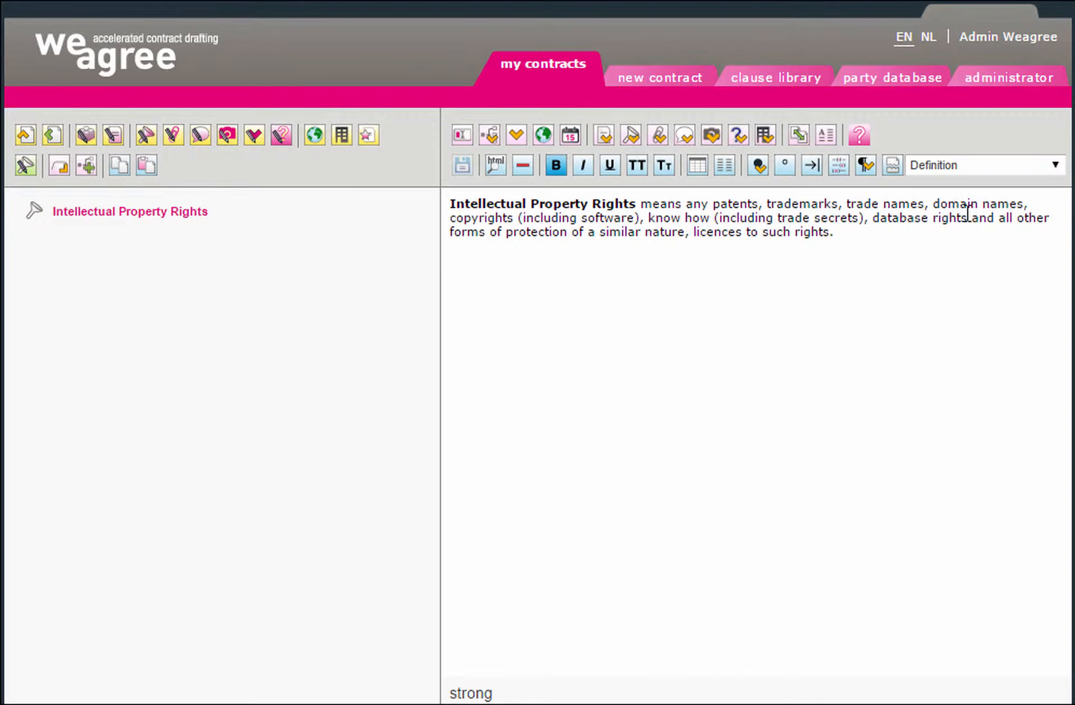
{"action": "left_click", "coordinate": [975, 217]}
{"action": "key", "text": "BackSpace"}
{"action": "key", "text": "BackSpace"}
{"action": "key", "text": "BackSpace"}
{"action": "key", "text": "BackSpace"}
{"action": "key", "text": "BackSpace"}
{"action": "key", "text": "BackSpace"}
{"action": "key", "text": "BackSpace"}
{"action": "key", "text": "BackSpace"}
{"action": "key", "text": "BackSpace"}
{"action": "key", "text": "BackSpace"}
{"action": "key", "text": "BackSpace"}
{"action": "key", "text": "BackSpace"}
{"action": "key", "text": "BackSpace"}
{"action": "key", "text": "BackSpace"}
{"action": "key", "text": "BackSpace"}
{"action": "key", "text": "BackSpace"}
{"action": "key", "text": "BackSpace"}
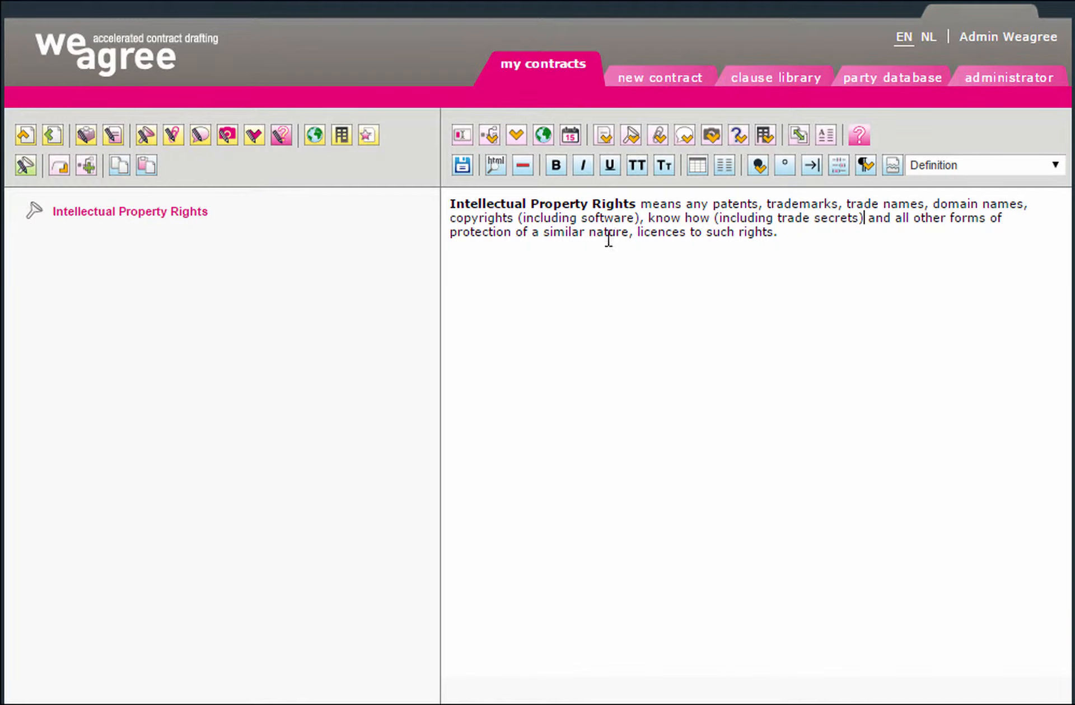
{"action": "left_click", "coordinate": [462, 166]}
{"action": "left_click", "coordinate": [115, 134]}
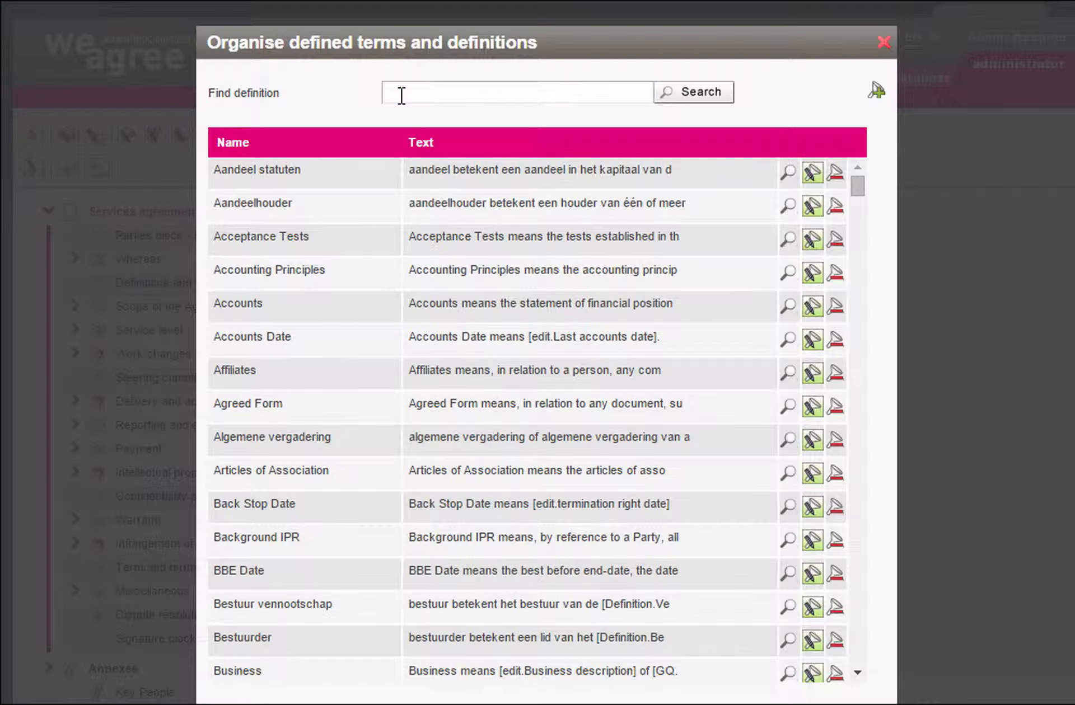
Search the definitions list for Intellectual Property Rights, then for JVA_ definitions
{"action": "left_click", "coordinate": [401, 93]}
{"action": "type", "text": "Intellec"}
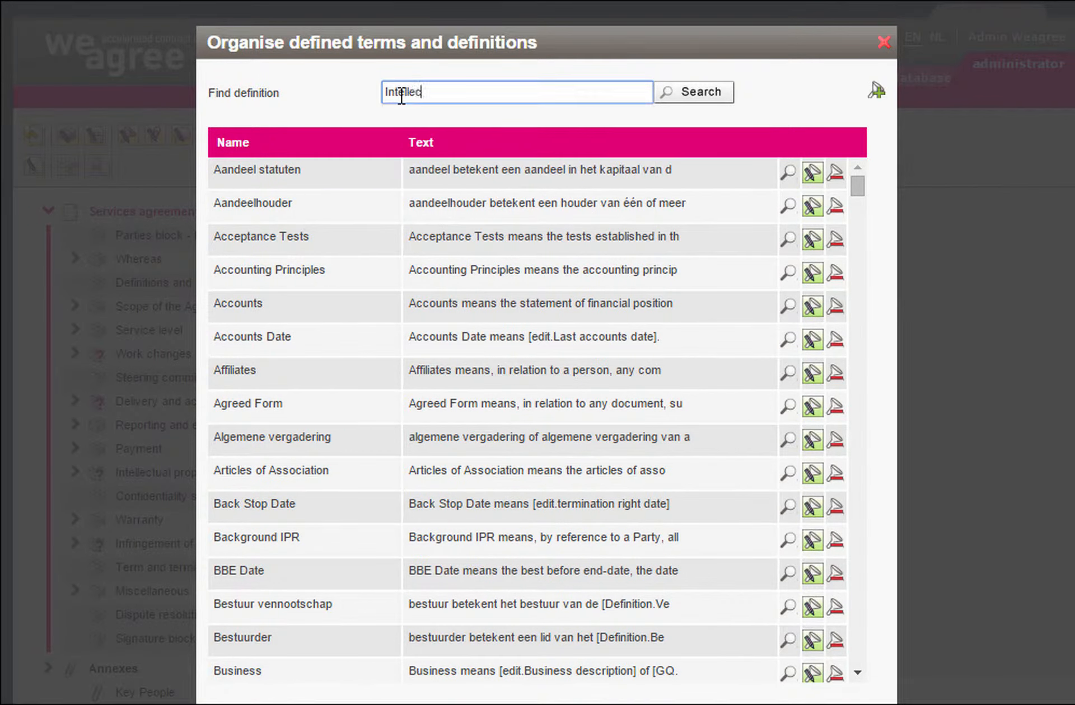
{"action": "type", "text": "tual Property Right"}
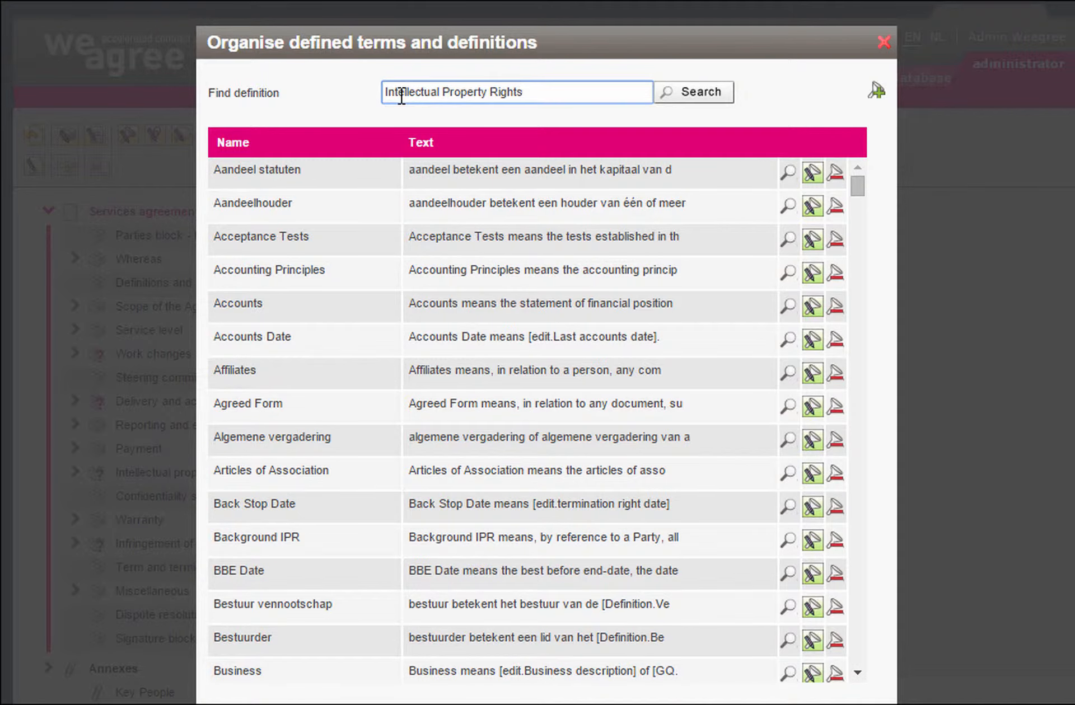
{"action": "type", "text": "s"}
{"action": "left_click", "coordinate": [676, 99]}
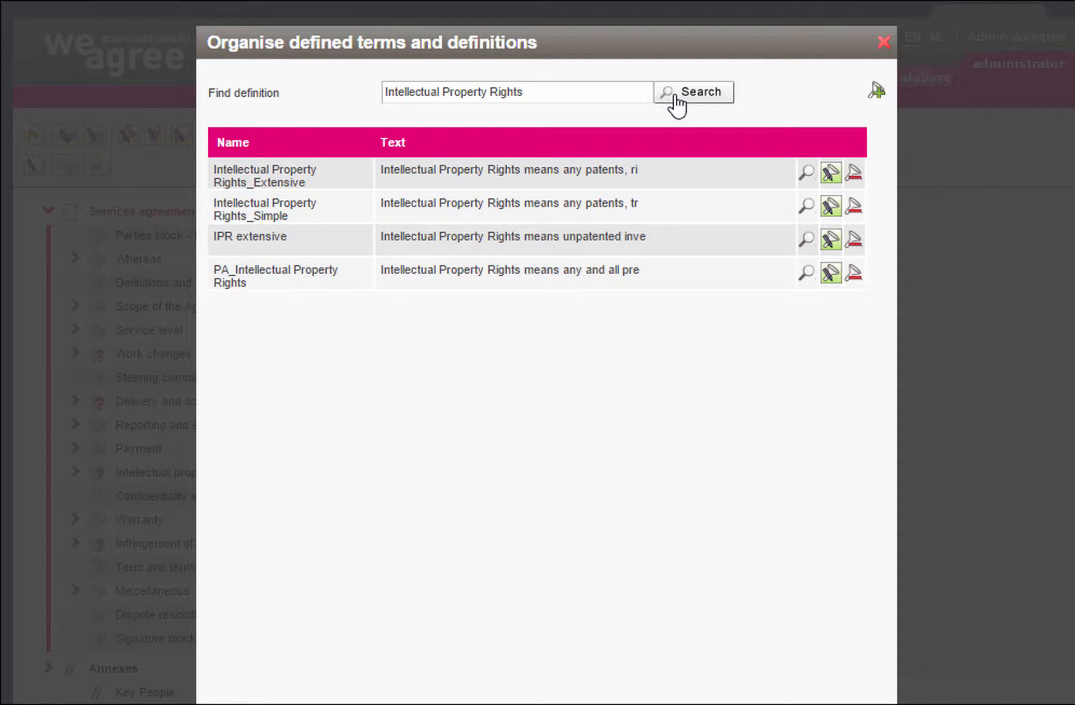
{"action": "left_click", "coordinate": [633, 91]}
{"action": "key", "text": "BackSpace"}
{"action": "key", "text": "BackSpace"}
{"action": "key", "text": "BackSpace"}
{"action": "key", "text": "BackSpace"}
{"action": "key", "text": "BackSpace"}
{"action": "key", "text": "BackSpace"}
{"action": "key", "text": "BackSpace"}
{"action": "key", "text": "BackSpace"}
{"action": "key", "text": "BackSpace"}
{"action": "key", "text": "BackSpace"}
{"action": "key", "text": "BackSpace"}
{"action": "key", "text": "BackSpace"}
{"action": "key", "text": "BackSpace"}
{"action": "key", "text": "BackSpace"}
{"action": "key", "text": "BackSpace"}
{"action": "key", "text": "BackSpace"}
{"action": "key", "text": "BackSpace"}
{"action": "key", "text": "BackSpace"}
{"action": "key", "text": "BackSpace"}
{"action": "key", "text": "BackSpace"}
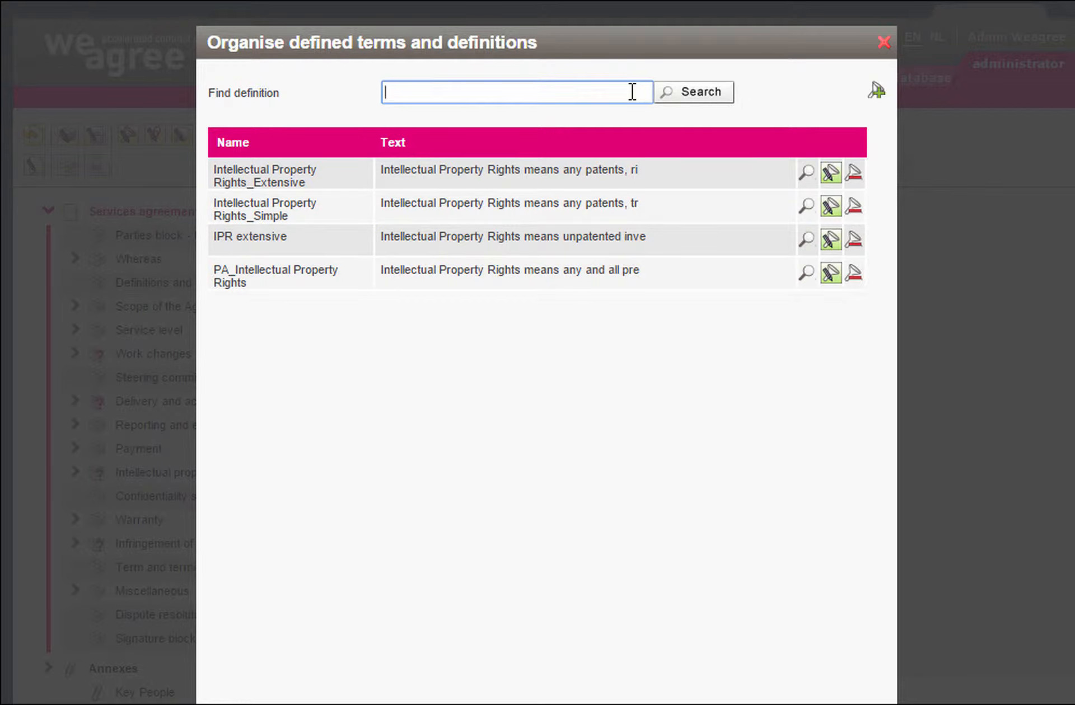
{"action": "type", "text": "JVA_"}
{"action": "left_click", "coordinate": [666, 98]}
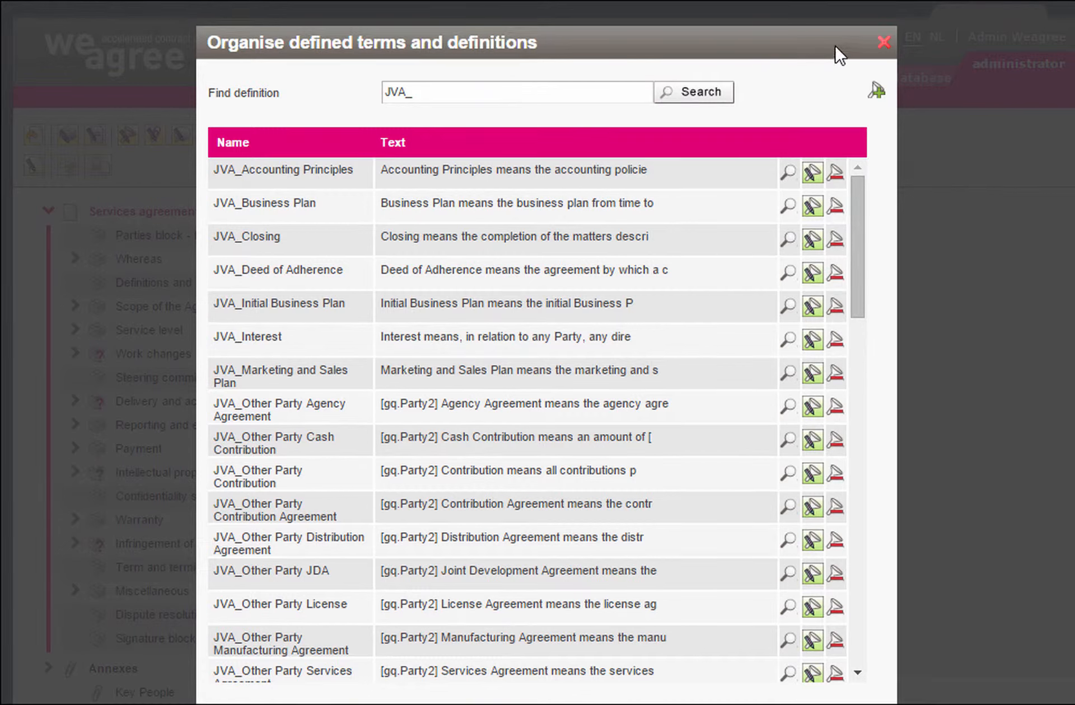
Close the definitions list and start a new indented clause named Definitions
{"action": "left_click", "coordinate": [885, 42]}
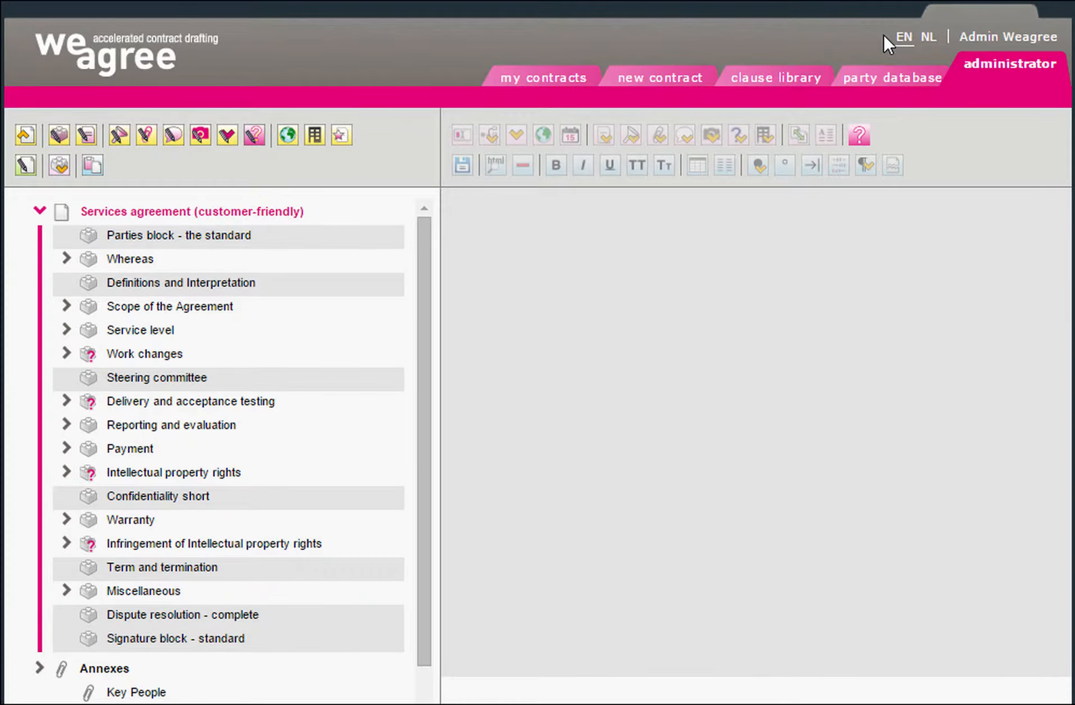
{"action": "left_click", "coordinate": [144, 167]}
{"action": "type", "text": "D"}
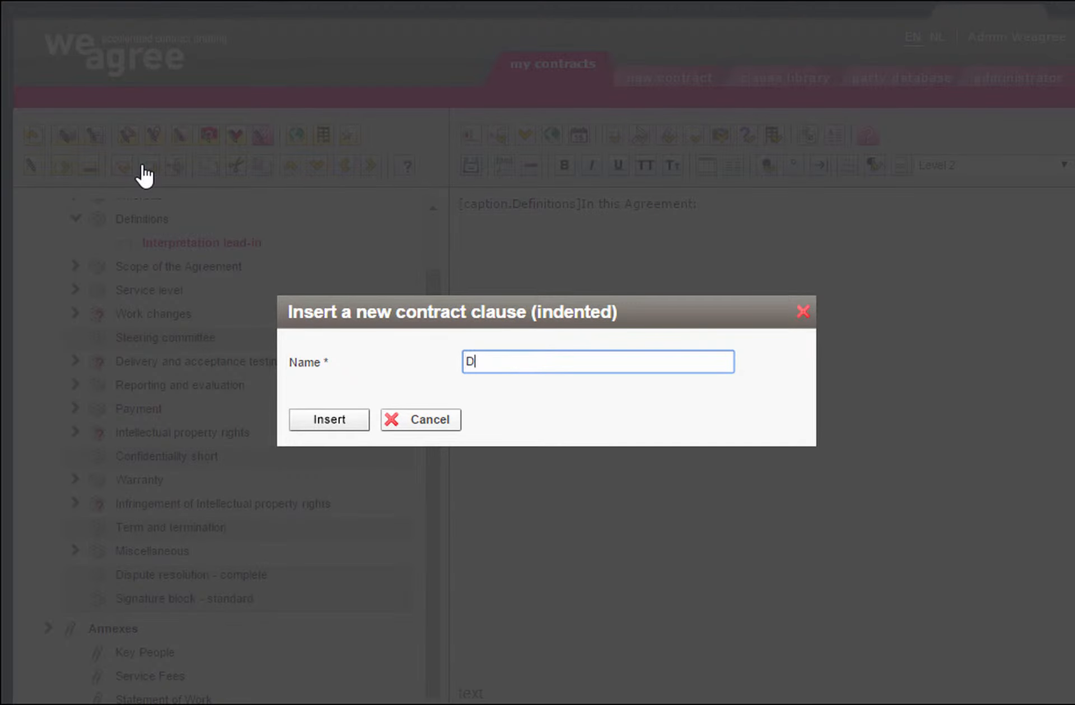
{"action": "type", "text": "efinitio"}
Insert the Definitions clause and replace its caption with [INTERPRETATION], then save
{"action": "left_click", "coordinate": [312, 423]}
{"action": "left_click", "coordinate": [614, 205]}
{"action": "key", "text": "BackSpace"}
{"action": "key", "text": "BackSpace"}
{"action": "key", "text": "BackSpace"}
{"action": "key", "text": "BackSpace"}
{"action": "key", "text": "BackSpace"}
{"action": "key", "text": "BackSpace"}
{"action": "key", "text": "BackSpace"}
{"action": "key", "text": "BackSpace"}
{"action": "key", "text": "BackSpace"}
{"action": "key", "text": "BackSpace"}
{"action": "key", "text": "BackSpace"}
{"action": "key", "text": "BackSpace"}
{"action": "key", "text": "BackSpace"}
{"action": "key", "text": "BackSpace"}
{"action": "key", "text": "BackSpace"}
{"action": "key", "text": "BackSpace"}
{"action": "key", "text": "BackSpace"}
{"action": "key", "text": "BackSpace"}
{"action": "key", "text": "BackSpace"}
{"action": "key", "text": "BackSpace"}
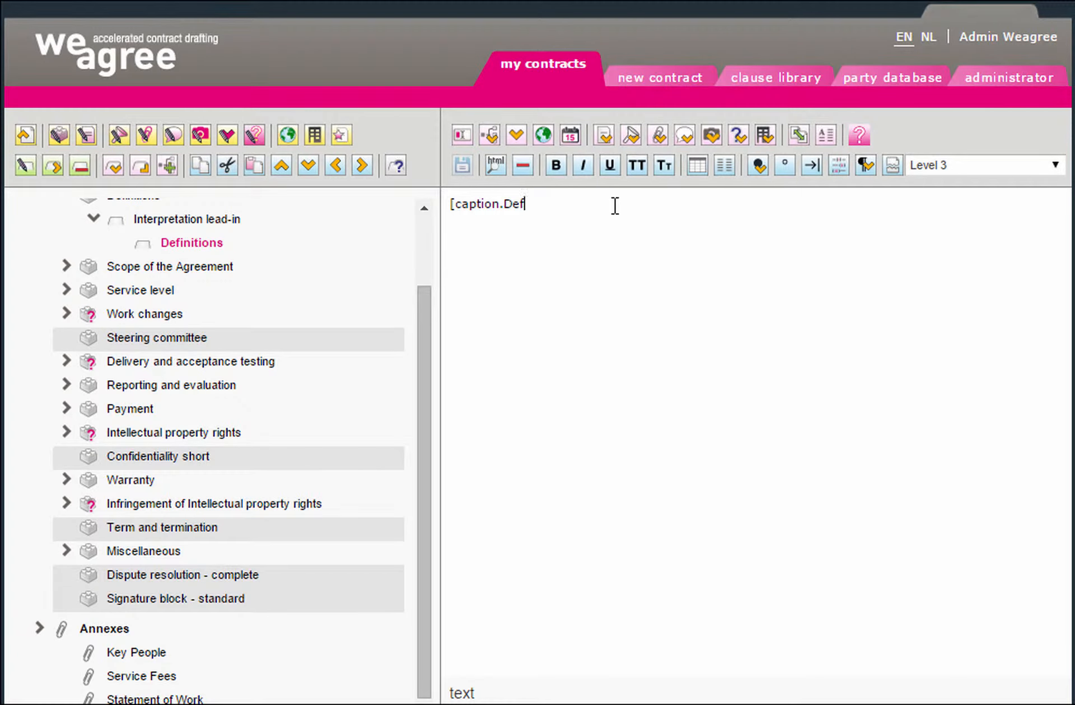
{"action": "type", "text": "[INTERPRETATION]"}
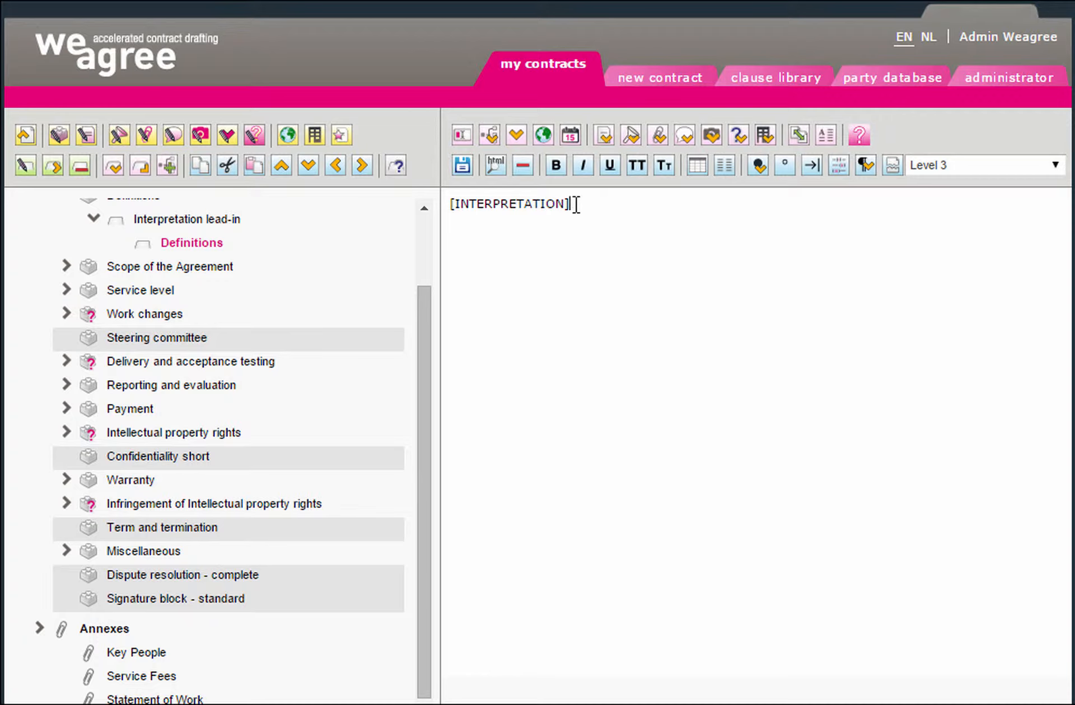
{"action": "left_click", "coordinate": [464, 166]}
Apply the Definition paragraph style to the clause and save
{"action": "left_click_drag", "start_coordinate": [427, 302], "coordinate": [431, 241]}
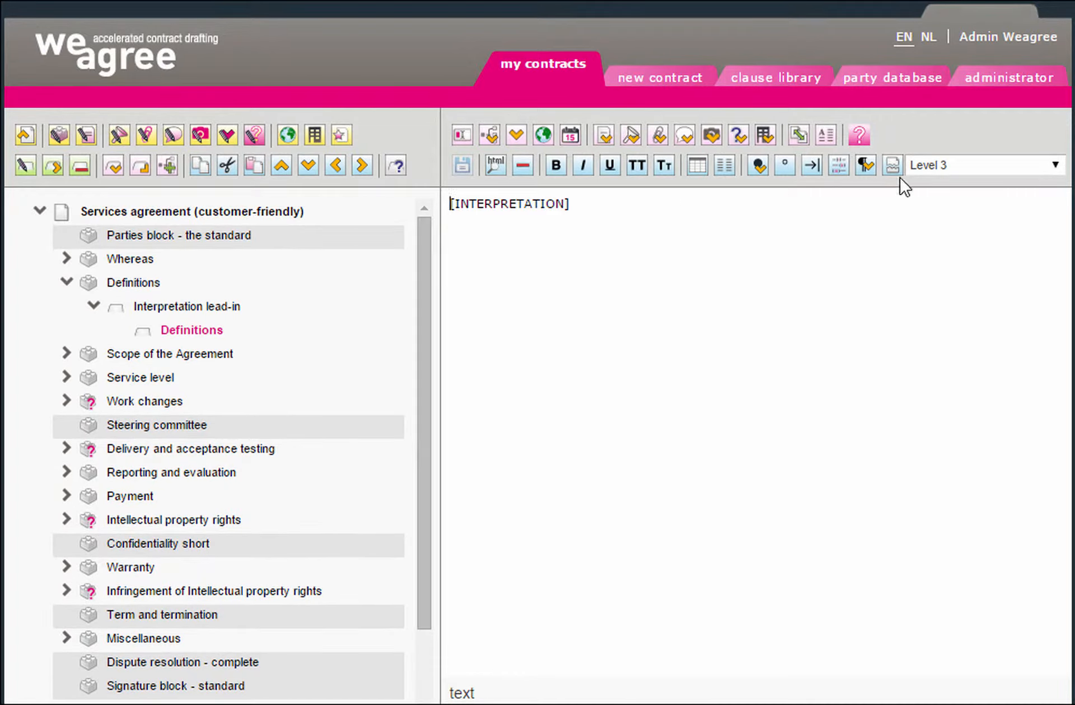
{"action": "left_click", "coordinate": [925, 168]}
{"action": "left_click", "coordinate": [945, 429]}
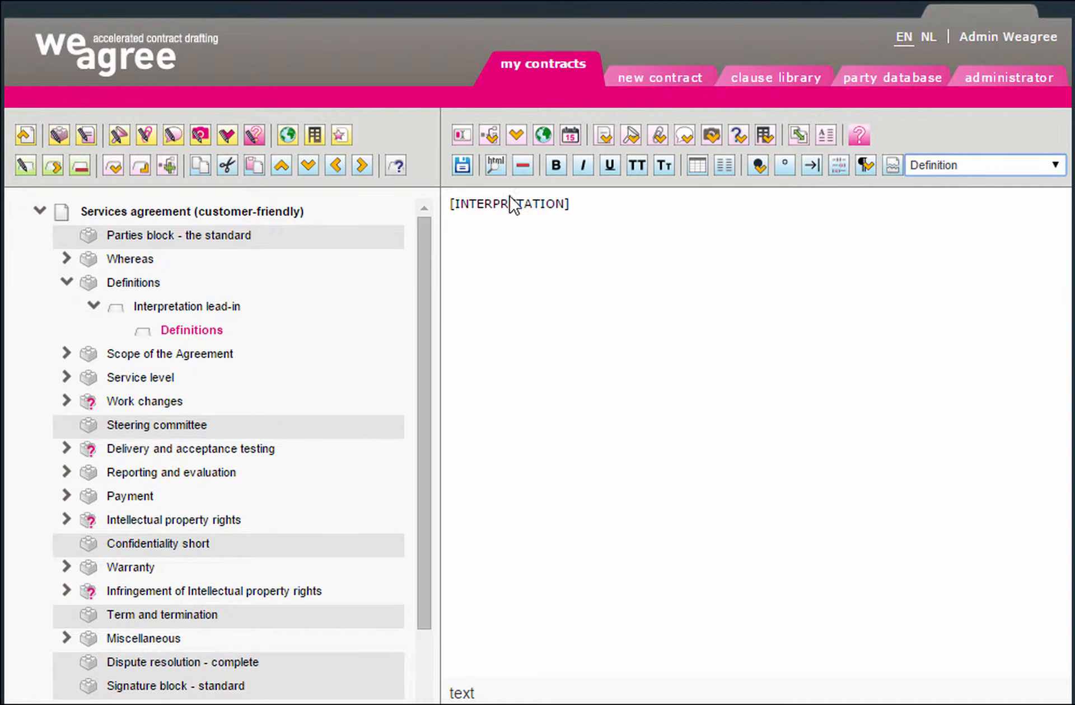
{"action": "left_click", "coordinate": [468, 169]}
Insert the library's Definitions and Interpretation building block, placed under Whereas
{"action": "left_click", "coordinate": [278, 172]}
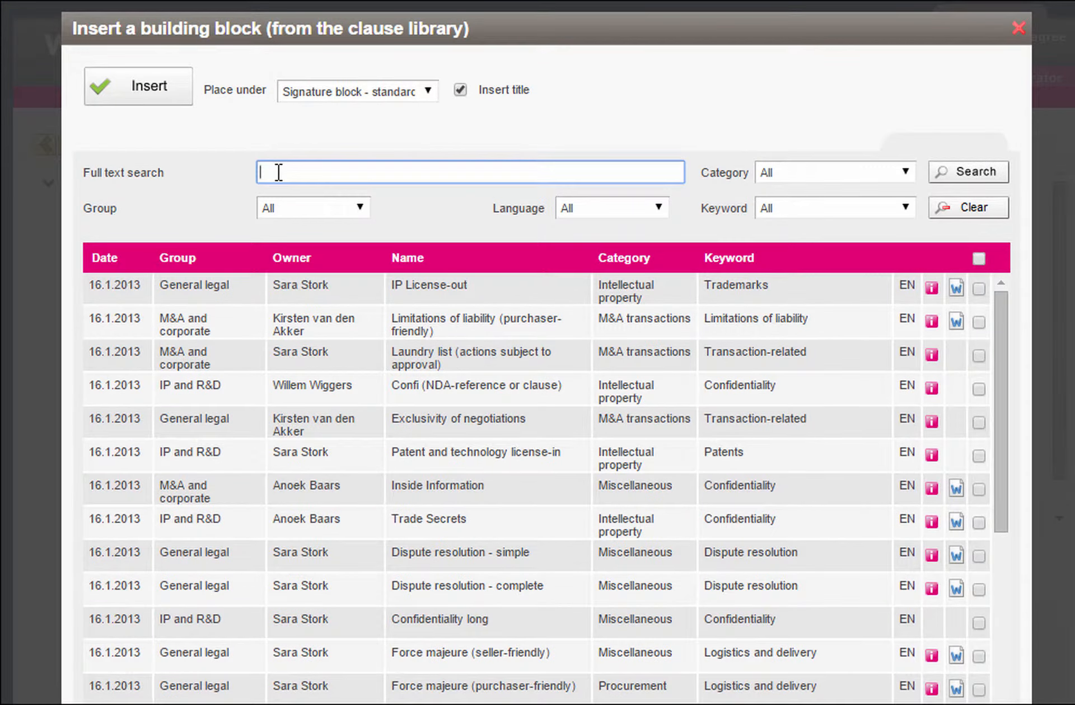
{"action": "type", "text": "Definitions"}
{"action": "left_click", "coordinate": [963, 178]}
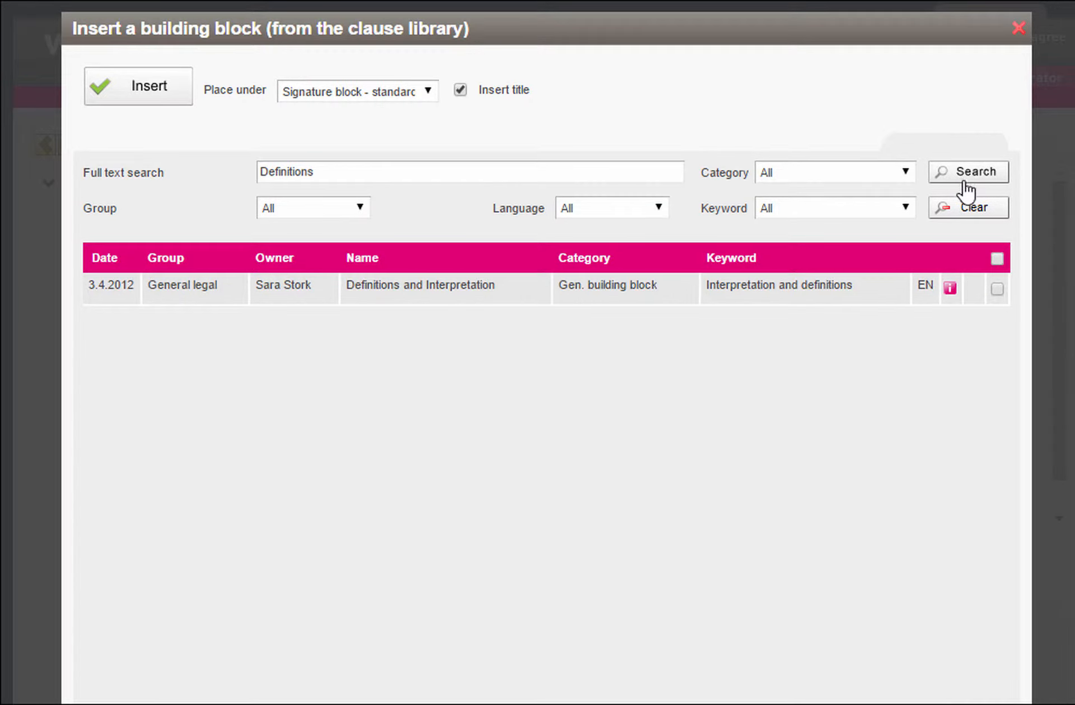
{"action": "left_click", "coordinate": [997, 289]}
{"action": "left_click", "coordinate": [403, 93]}
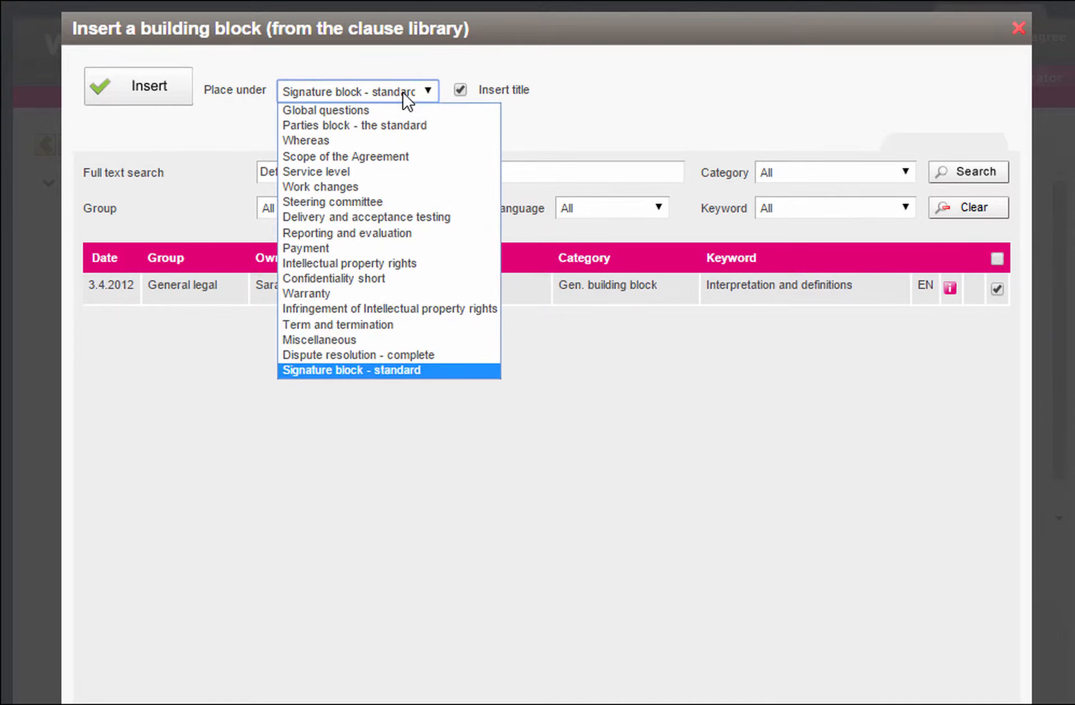
{"action": "left_click", "coordinate": [391, 141]}
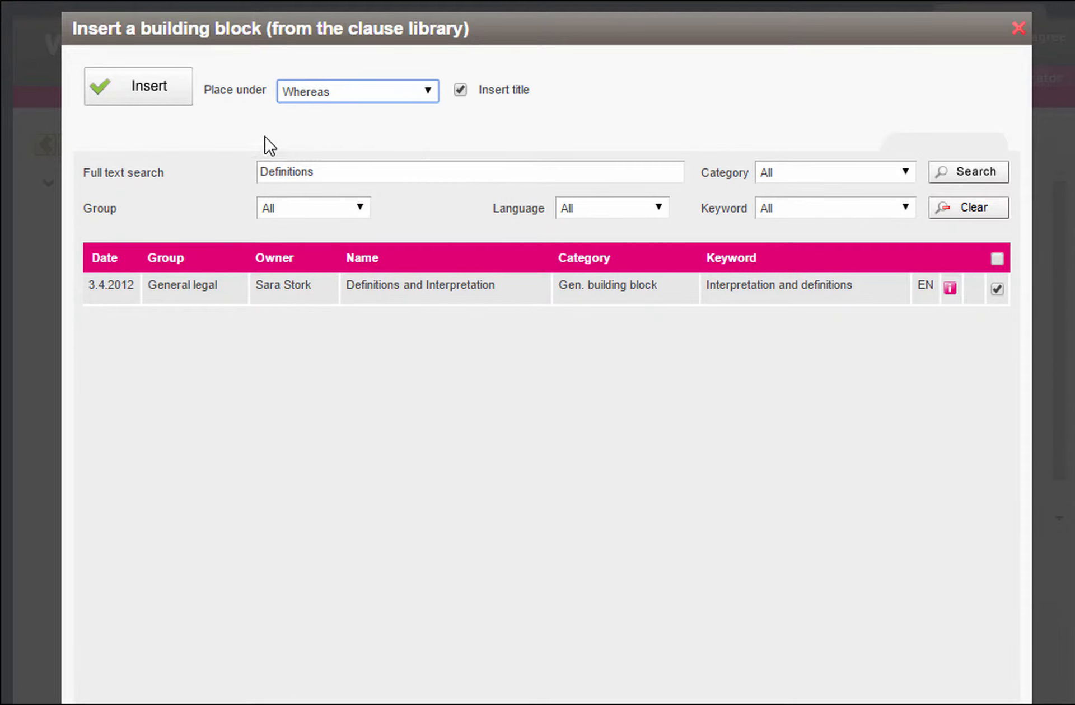
{"action": "left_click", "coordinate": [160, 98]}
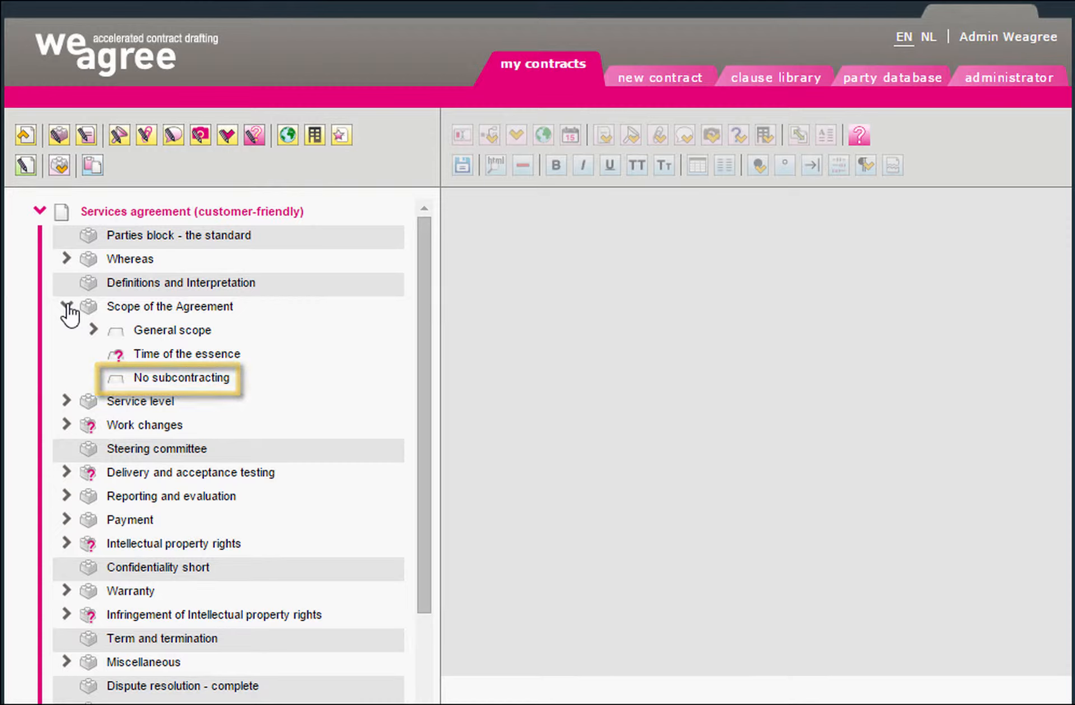
In No subcontracting, replace the plain word Affiliates with the [definition.Affiliates] defined term
{"action": "left_click", "coordinate": [94, 330]}
{"action": "left_click", "coordinate": [120, 354]}
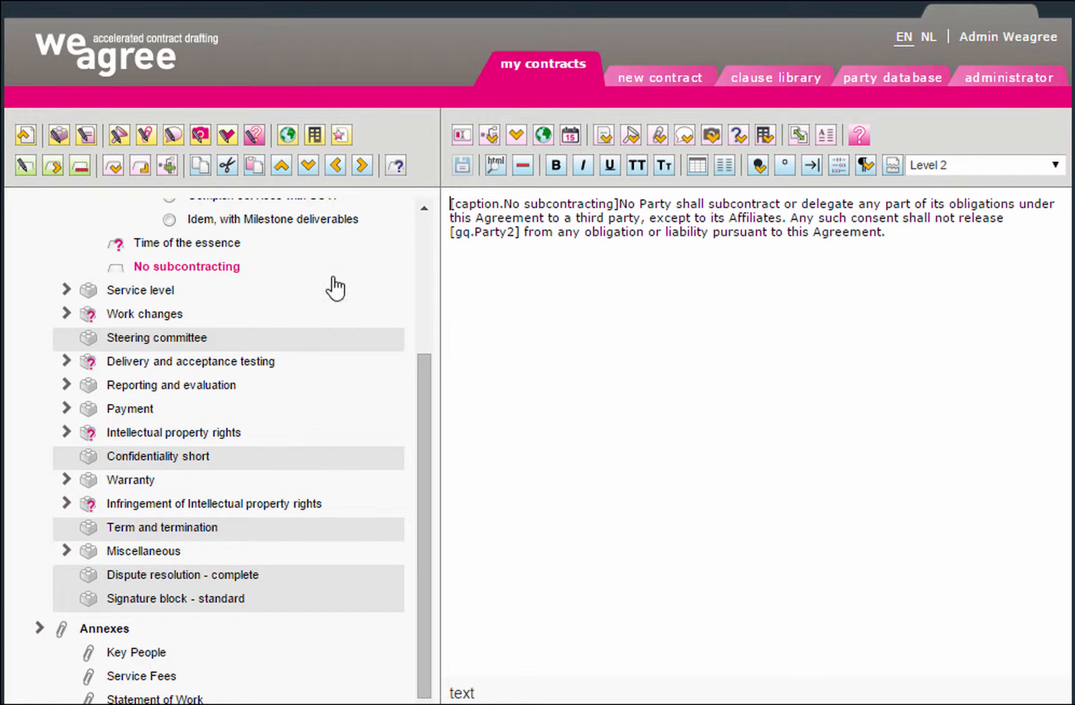
{"action": "left_click", "coordinate": [780, 217]}
{"action": "key", "text": "BackSpace"}
{"action": "key", "text": "BackSpace"}
{"action": "key", "text": "BackSpace"}
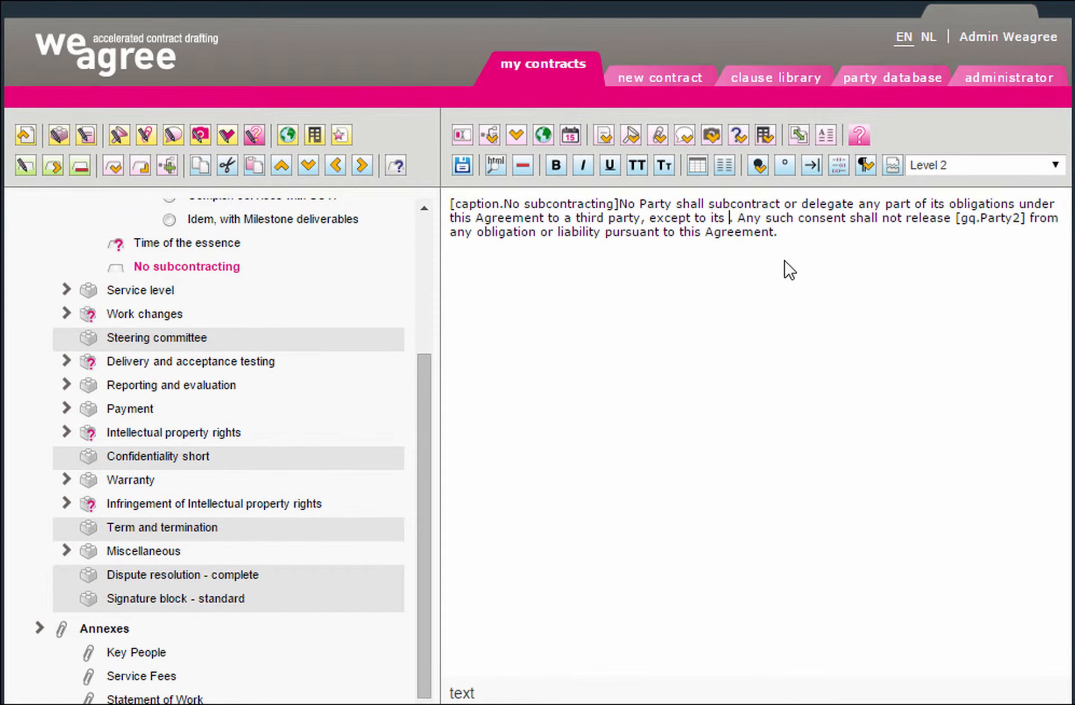
{"action": "left_click", "coordinate": [634, 141]}
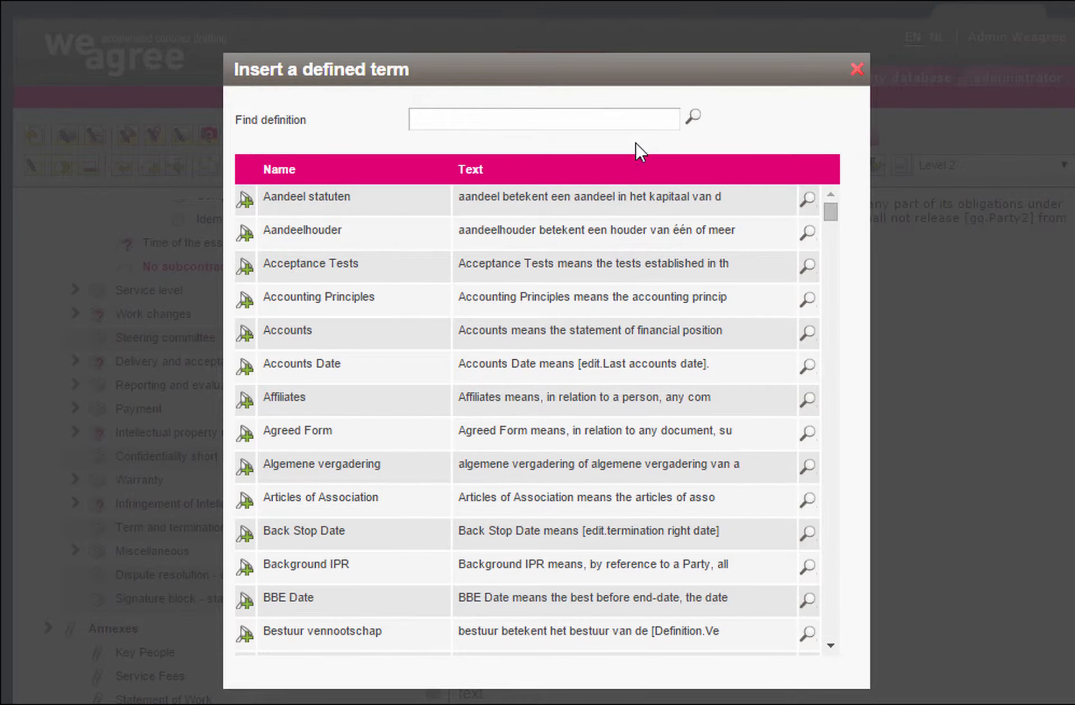
{"action": "left_click", "coordinate": [246, 408]}
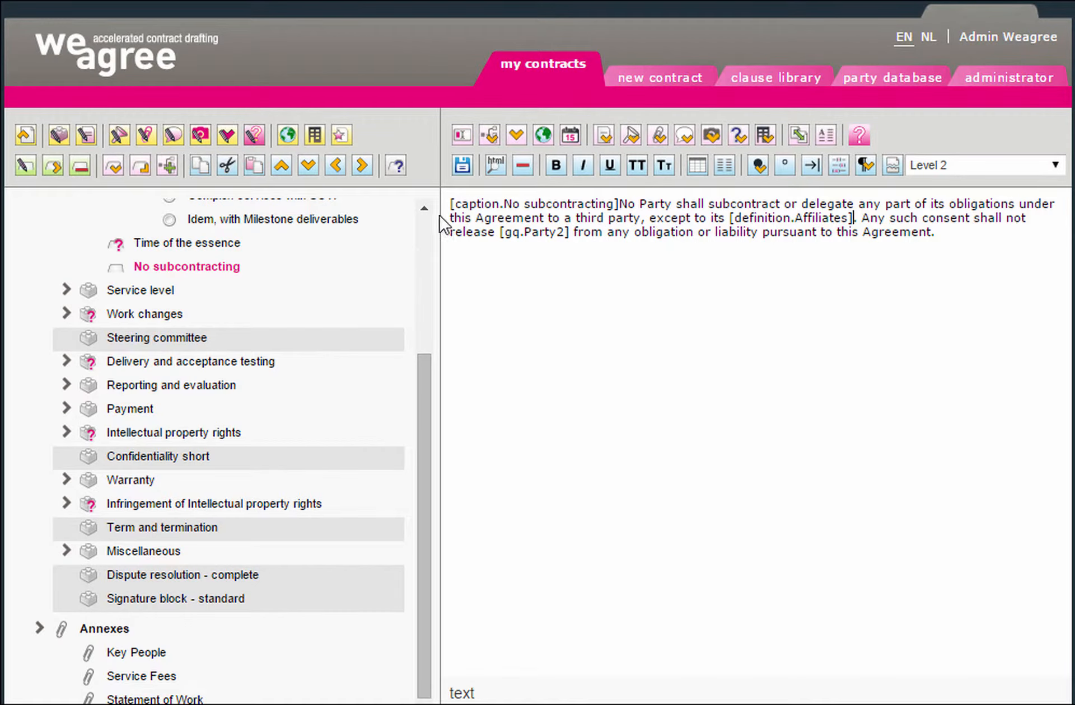
{"action": "left_click_drag", "start_coordinate": [424, 384], "coordinate": [427, 259]}
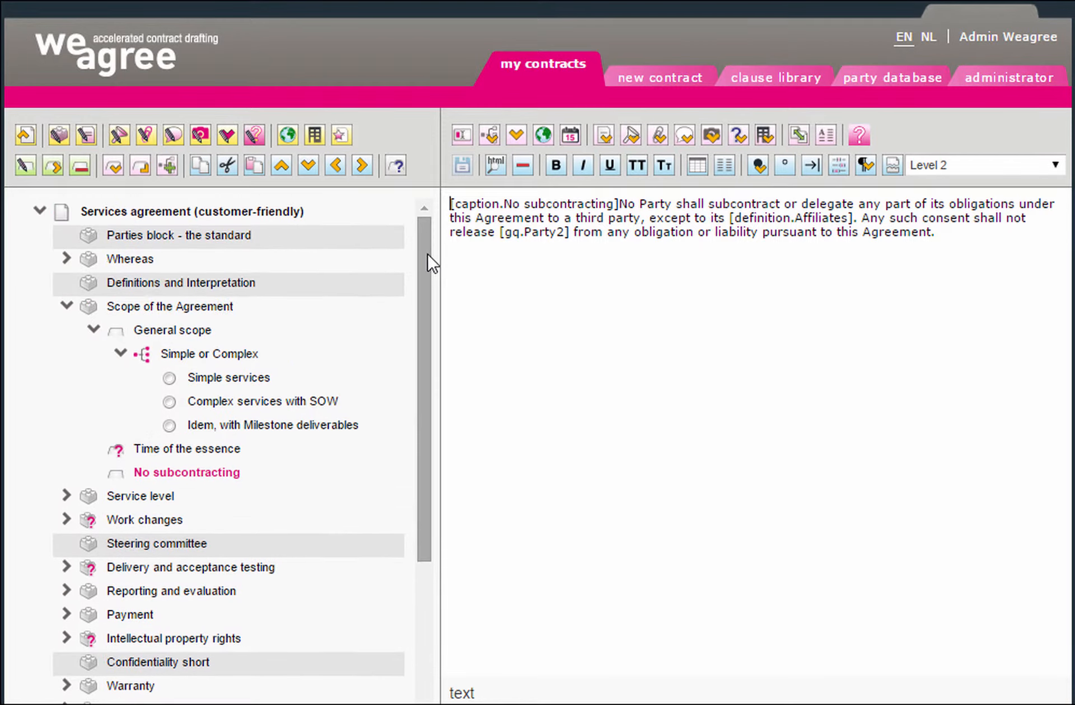
Make the [Definition.XRef_ServicesCF_SOW] reference in Complex services with SOW underlined and bold
{"action": "left_click", "coordinate": [287, 405]}
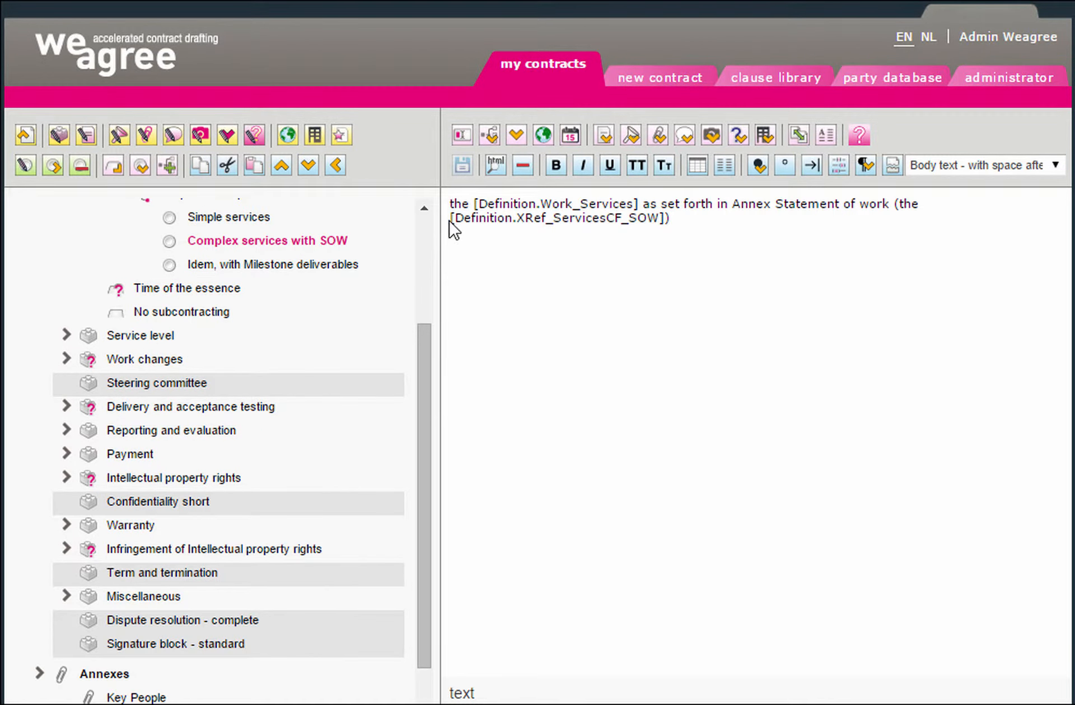
{"action": "left_click_drag", "start_coordinate": [450, 219], "coordinate": [664, 219]}
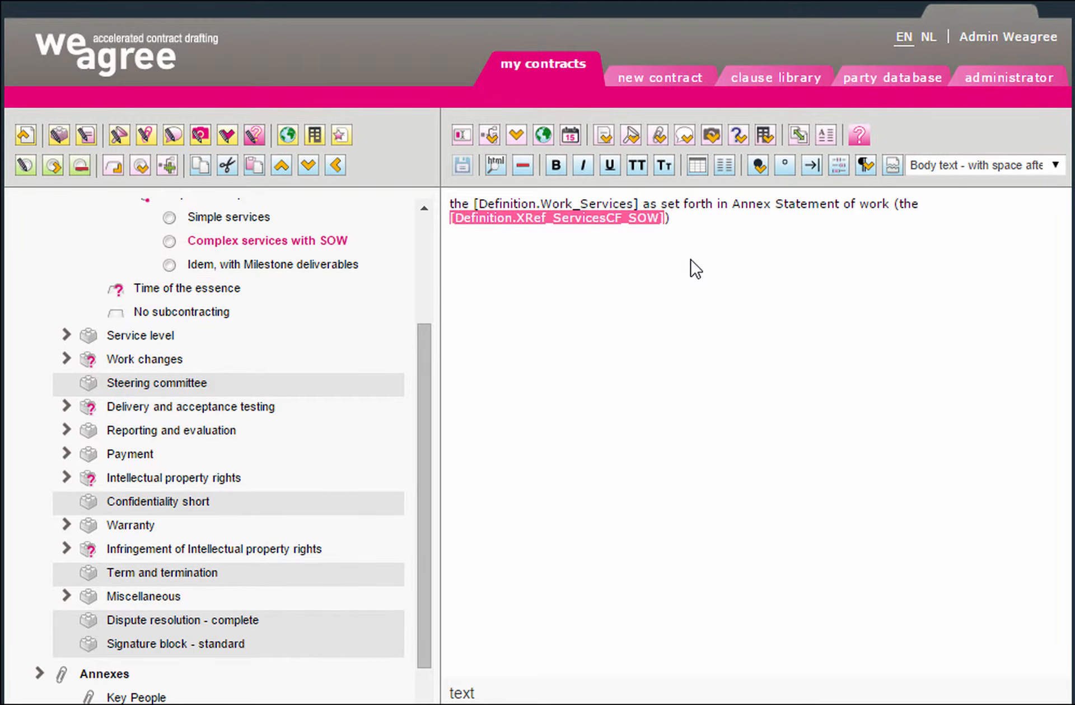
{"action": "left_click", "coordinate": [612, 172]}
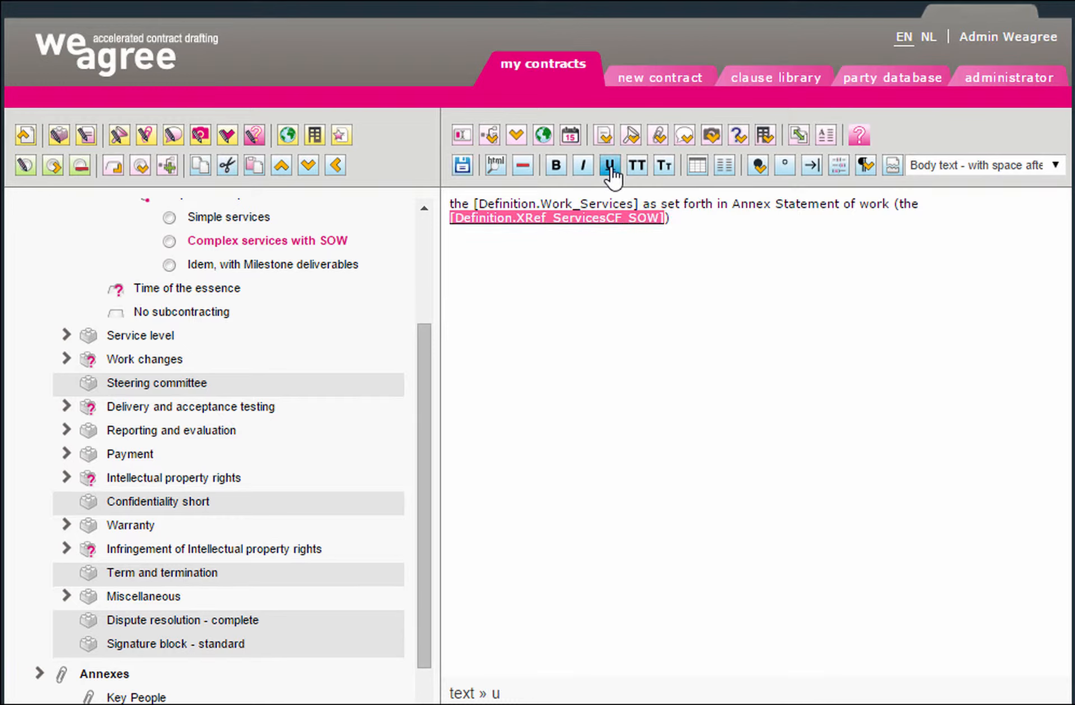
{"action": "left_click", "coordinate": [685, 217]}
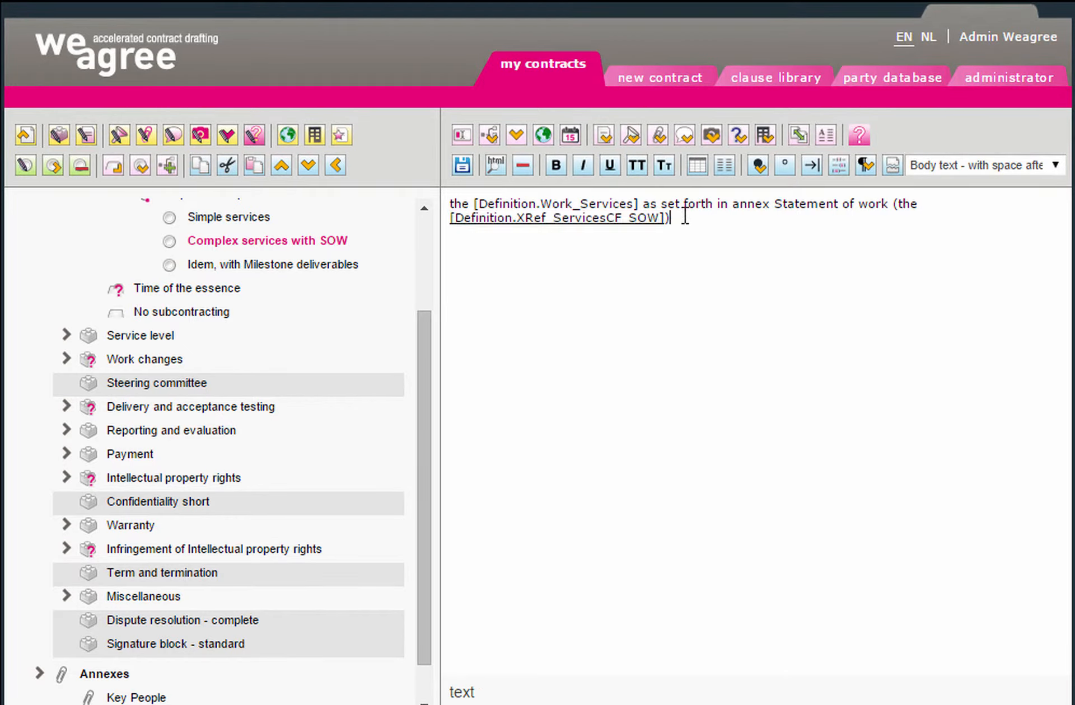
{"action": "left_click_drag", "start_coordinate": [457, 218], "coordinate": [664, 219]}
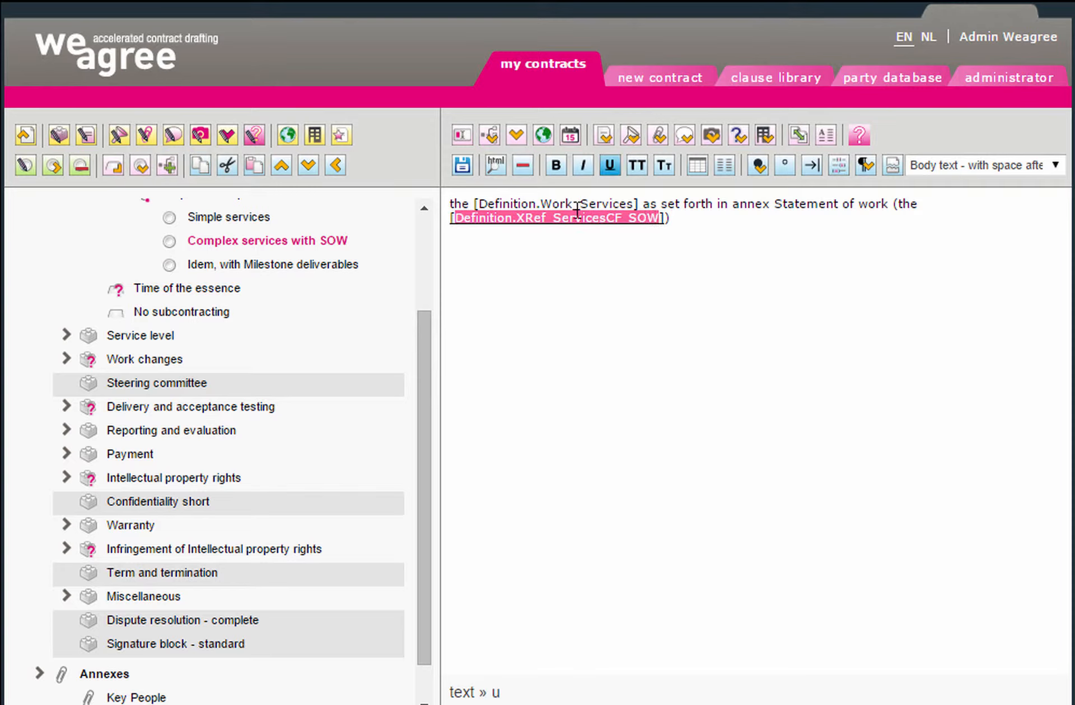
{"action": "left_click", "coordinate": [555, 171]}
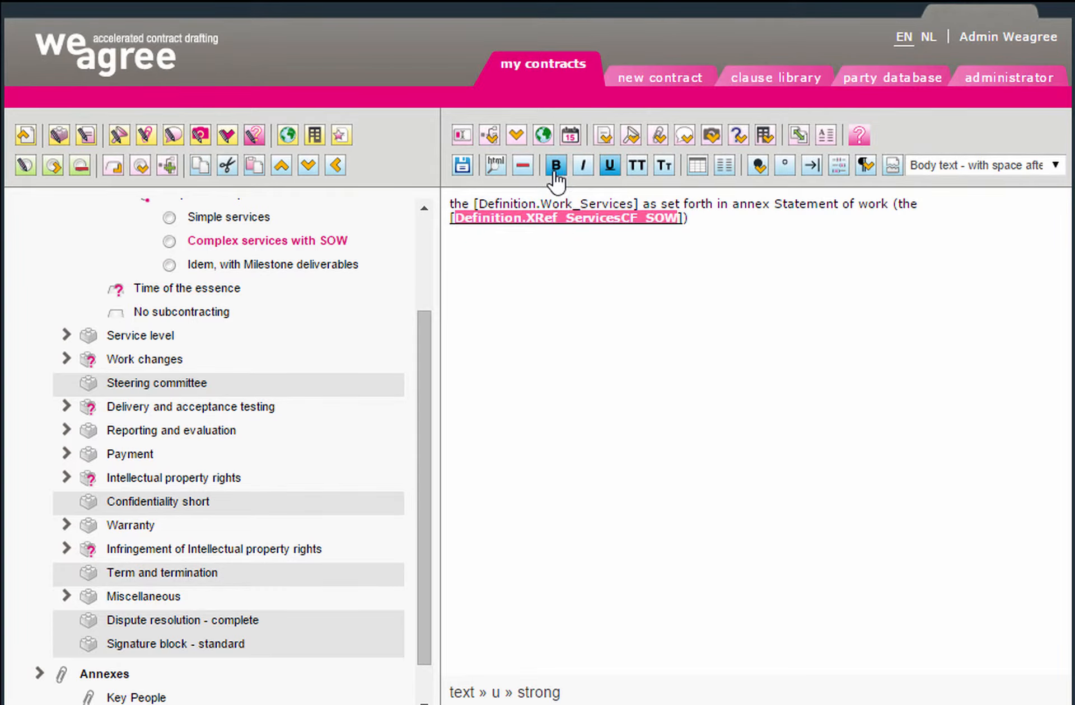
{"action": "left_click", "coordinate": [699, 217]}
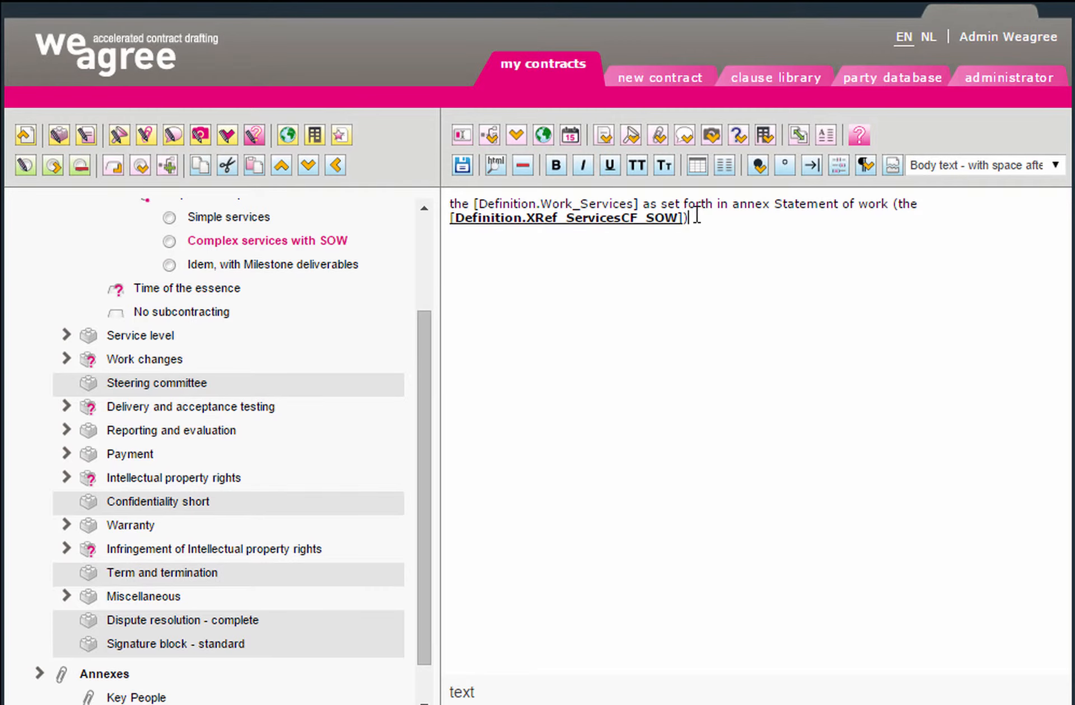
In the HTML source, move the [ and ] brackets inside the <strong> tags around the SOW reference
{"action": "left_click", "coordinate": [496, 166]}
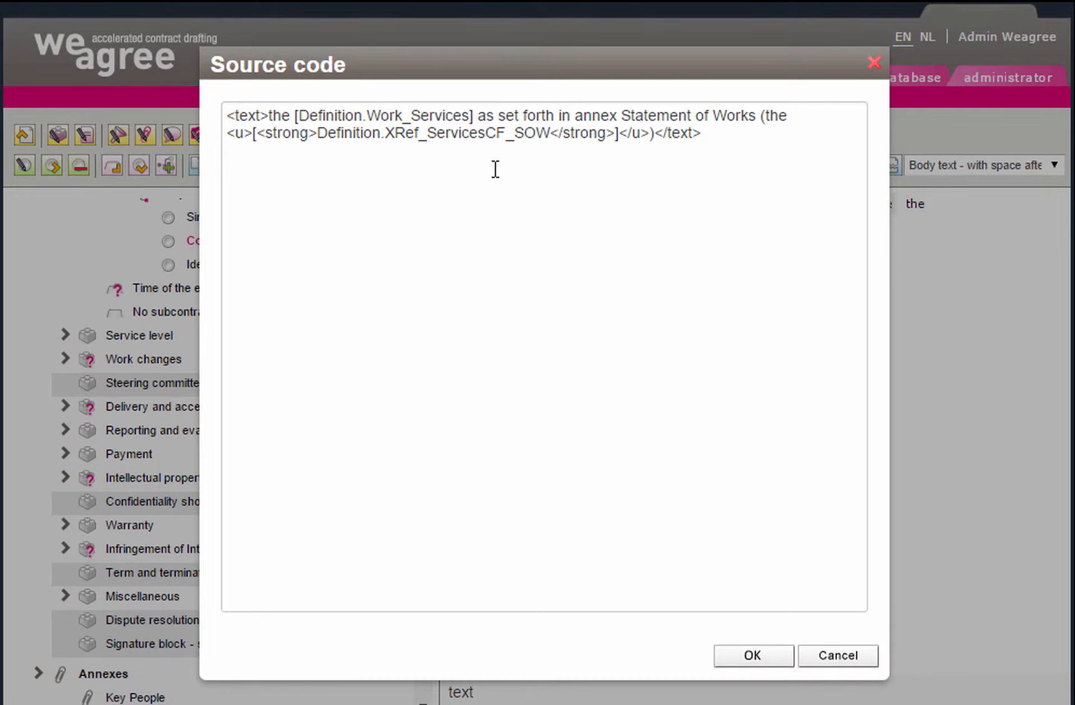
{"action": "left_click", "coordinate": [260, 134]}
{"action": "key", "text": "BackSpace"}
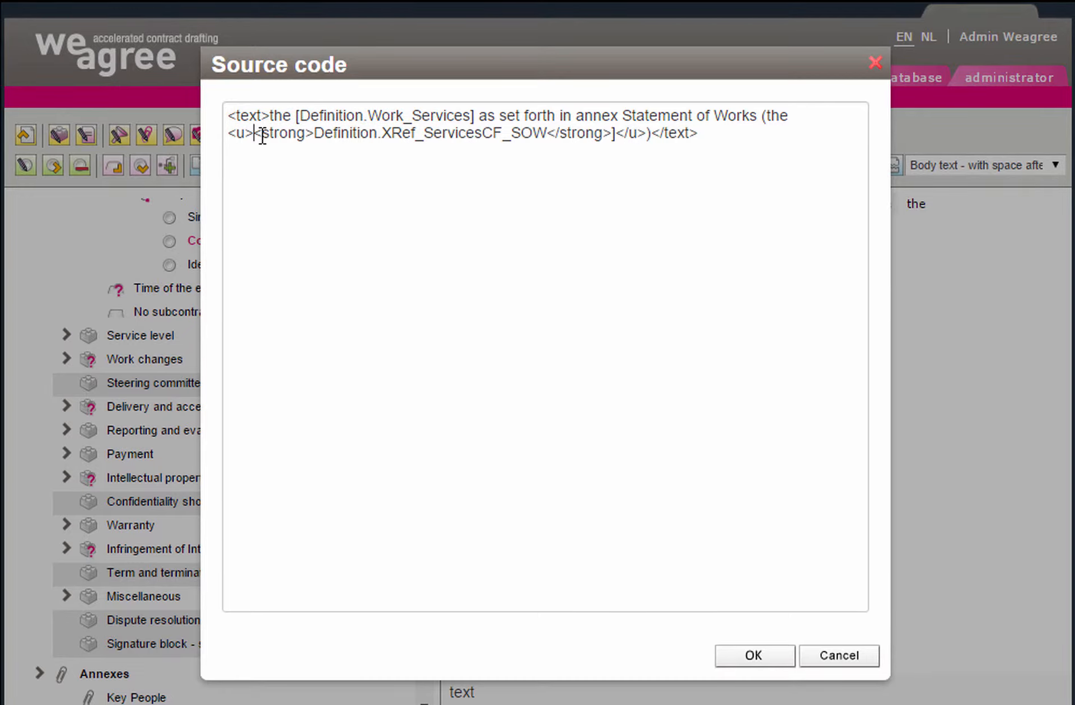
{"action": "type", "text": "["}
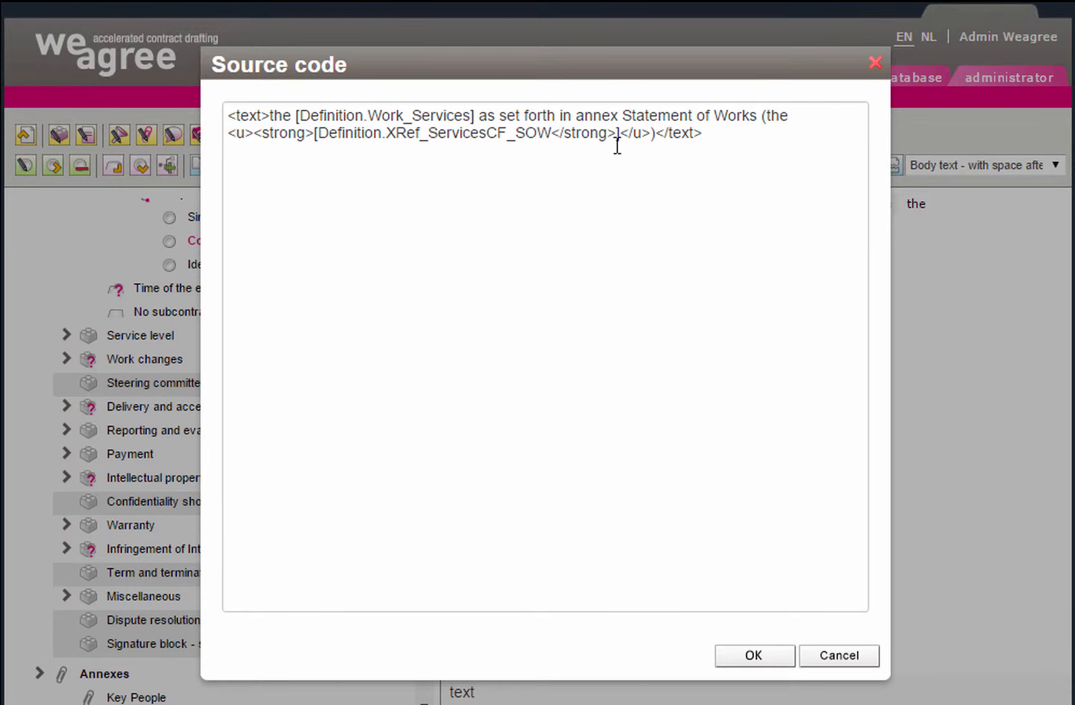
{"action": "left_click", "coordinate": [618, 178]}
{"action": "key", "text": "BackSpace"}
{"action": "type", "text": "]"}
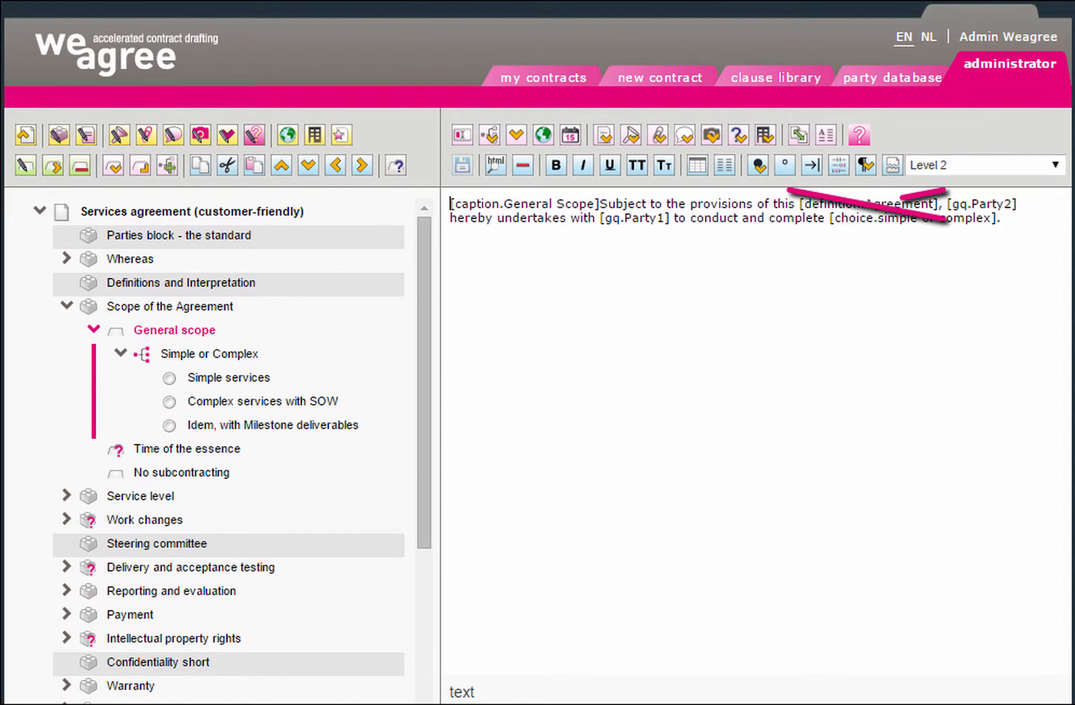